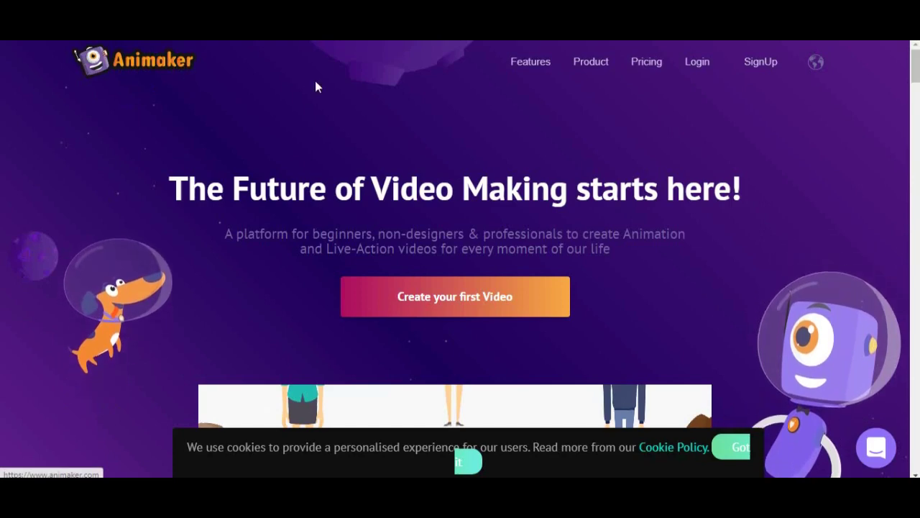
{"action": "left_click", "coordinate": [755, 64]}
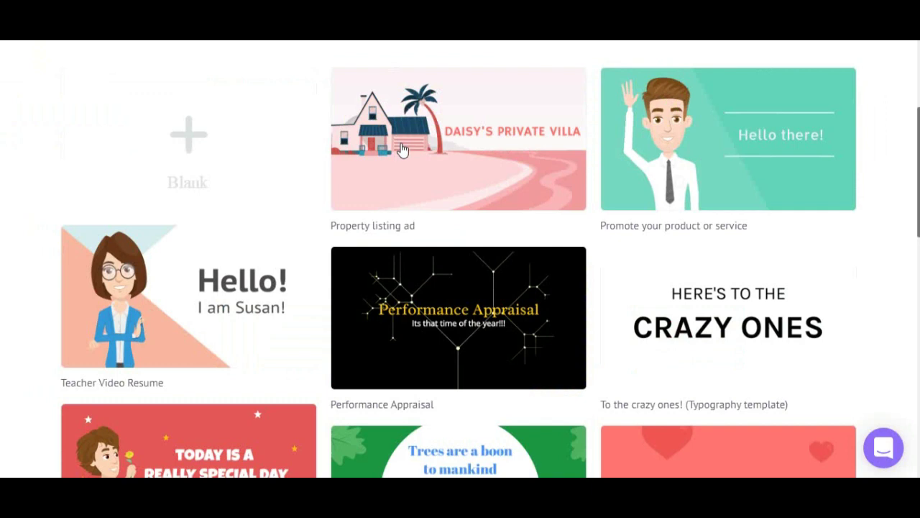
Browse the template gallery, looking over cards like Teacher Video Resume and Promote your product or service.
{"action": "scroll", "coordinate": [460, 259], "scroll_direction": "down", "scroll_amount": 5}
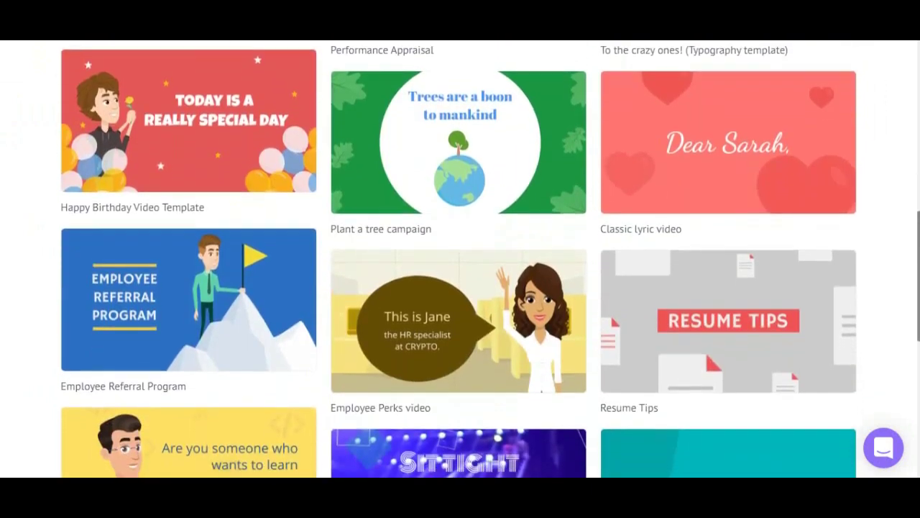
{"action": "scroll", "coordinate": [361, 245], "scroll_direction": "up", "scroll_amount": 5}
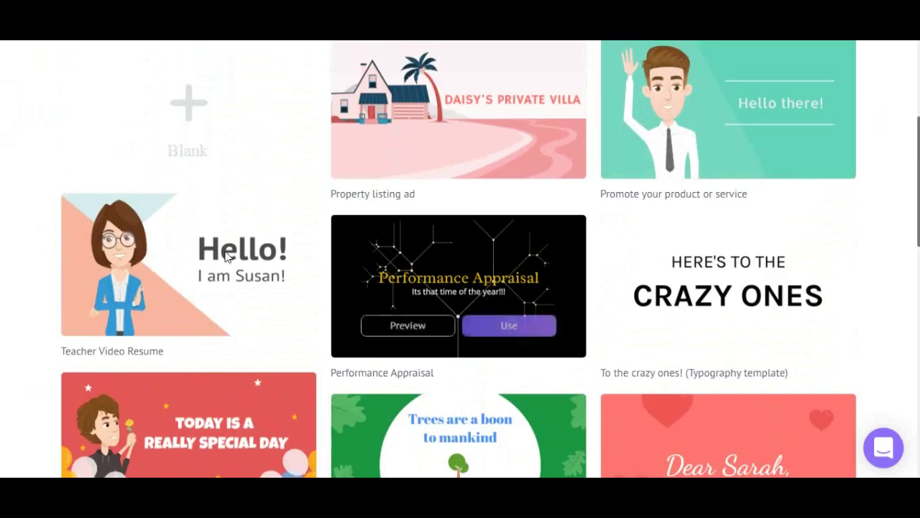
{"action": "mouse_move", "coordinate": [222, 213]}
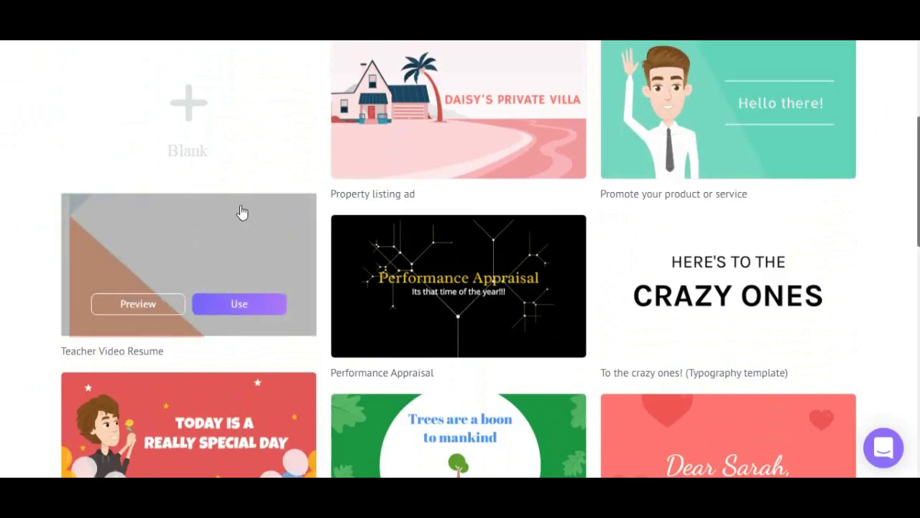
{"action": "mouse_move", "coordinate": [707, 116]}
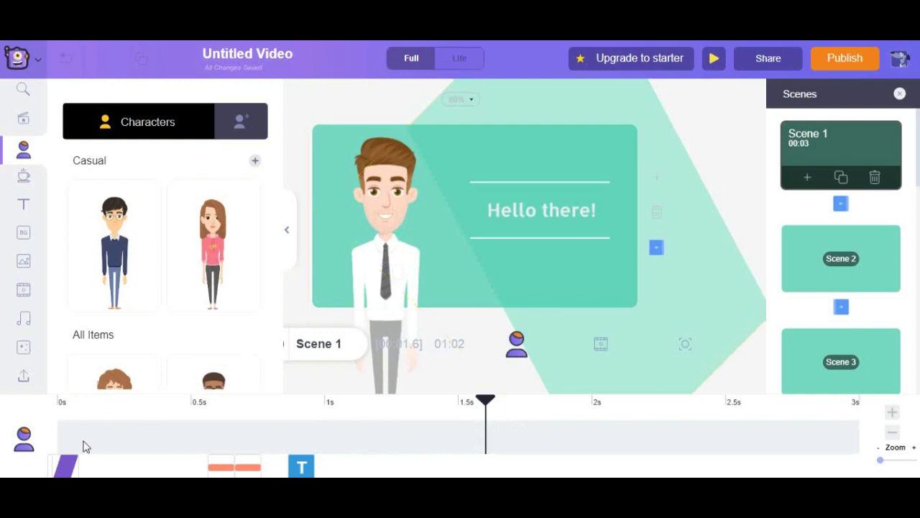
Open the Promote your product or service template in the editor.
{"action": "mouse_move", "coordinate": [67, 467]}
Select the man in Scene 1 to show his action and expression choices.
{"action": "left_click", "coordinate": [381, 241]}
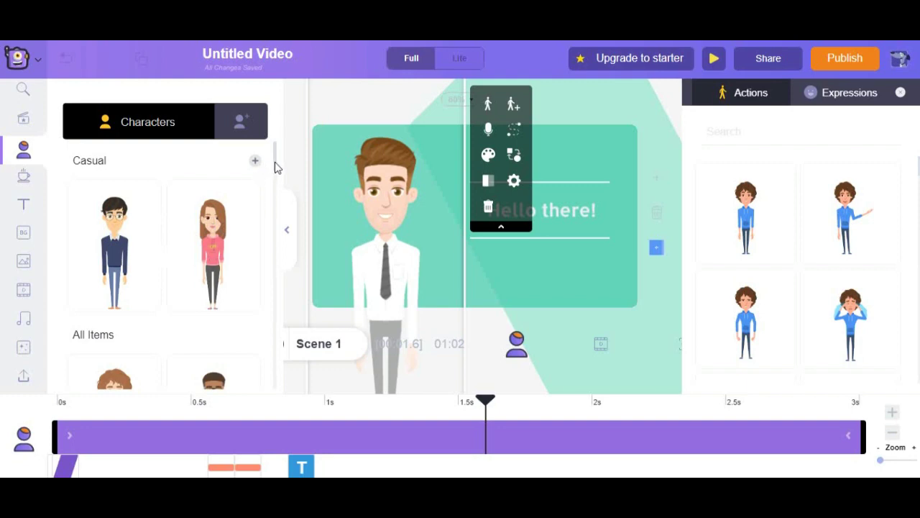
{"action": "left_click_drag", "start_coordinate": [276, 167], "coordinate": [275, 212]}
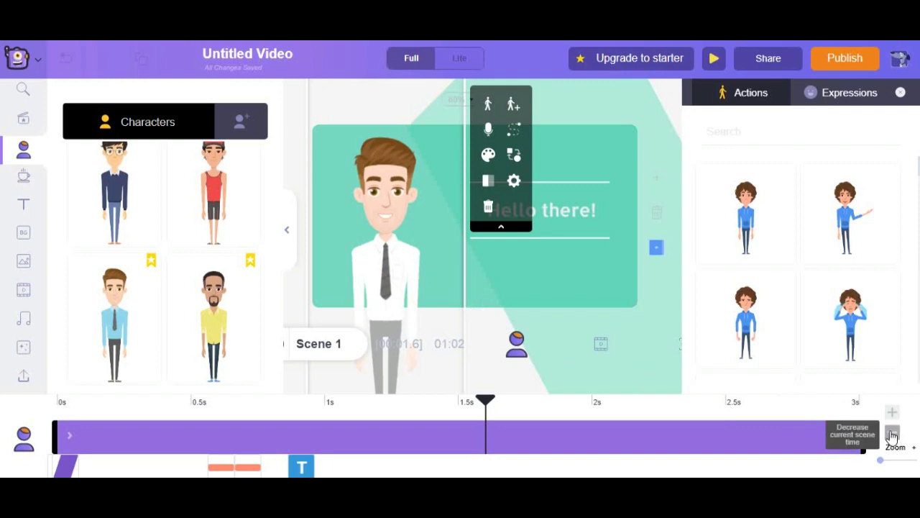
Change Scene 1's duration to 7 seconds using the timeline minus and plus buttons.
{"action": "left_click", "coordinate": [891, 435]}
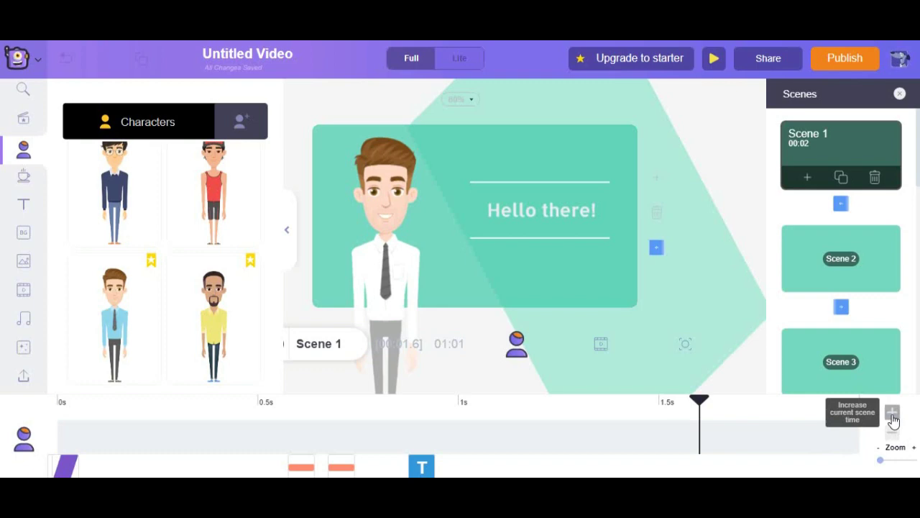
{"action": "left_click", "coordinate": [893, 420]}
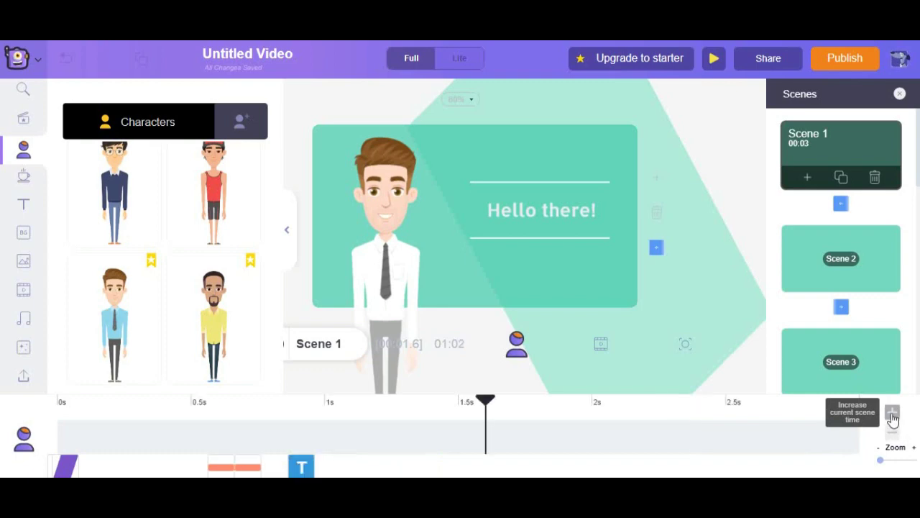
{"action": "left_click", "coordinate": [893, 421]}
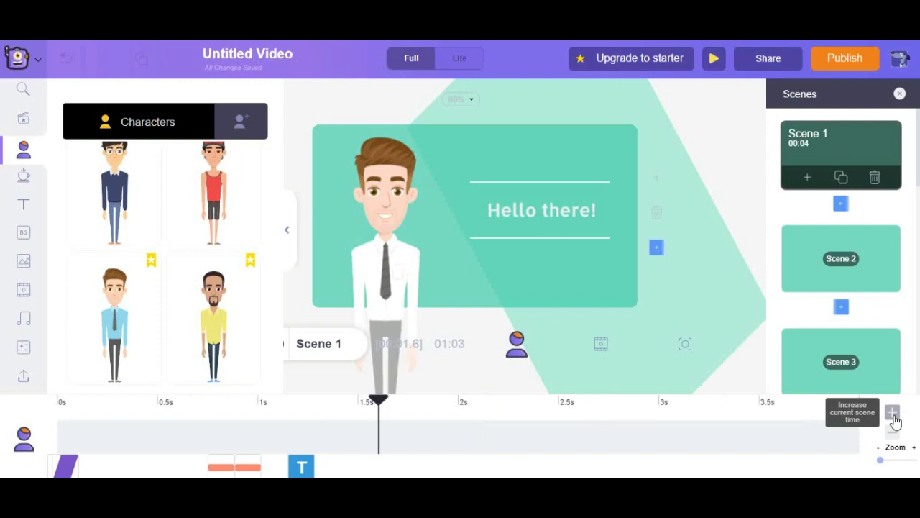
{"action": "left_click", "coordinate": [893, 420]}
{"action": "left_click", "coordinate": [893, 420]}
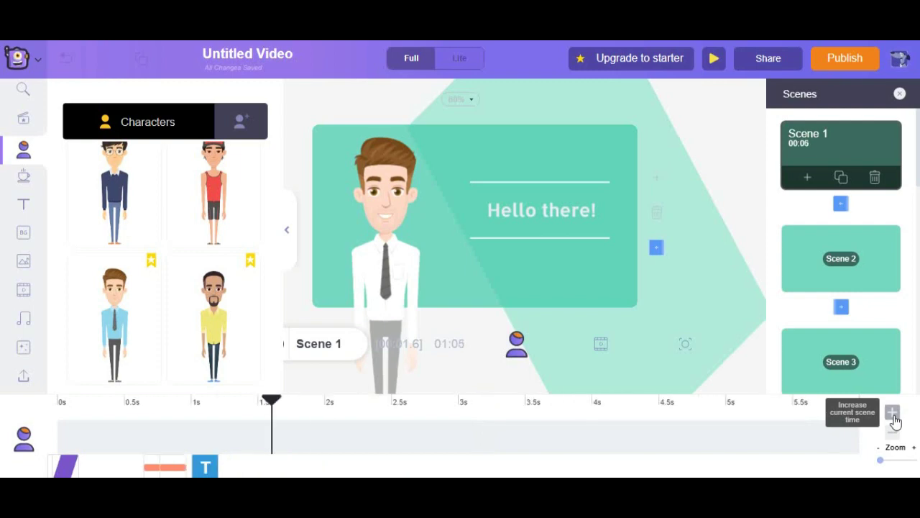
{"action": "left_click", "coordinate": [893, 420]}
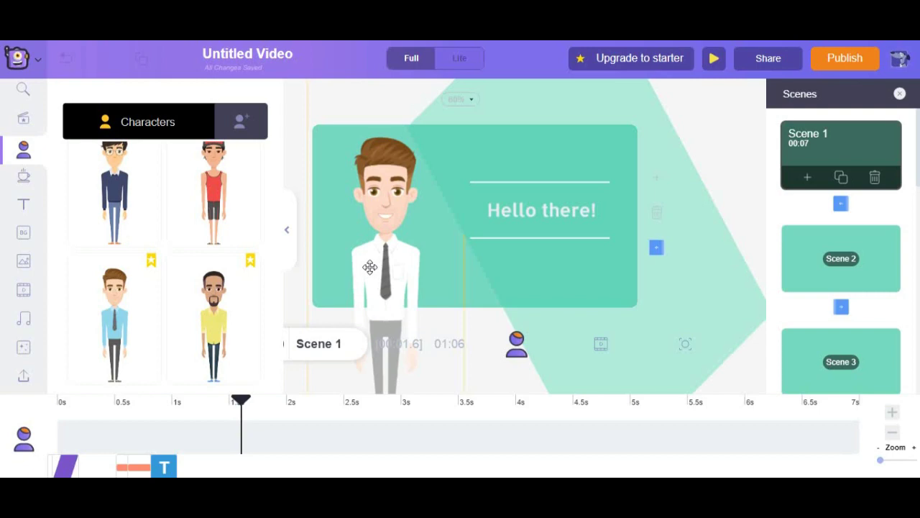
Give the man in Scene 1 the waving pose and the Happy expression.
{"action": "left_click", "coordinate": [370, 266]}
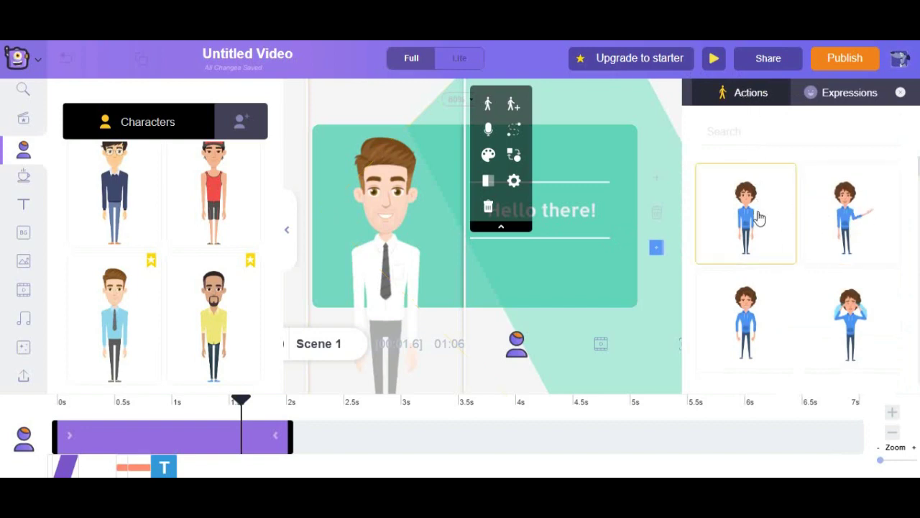
{"action": "scroll", "coordinate": [759, 218], "scroll_direction": "down", "scroll_amount": 2}
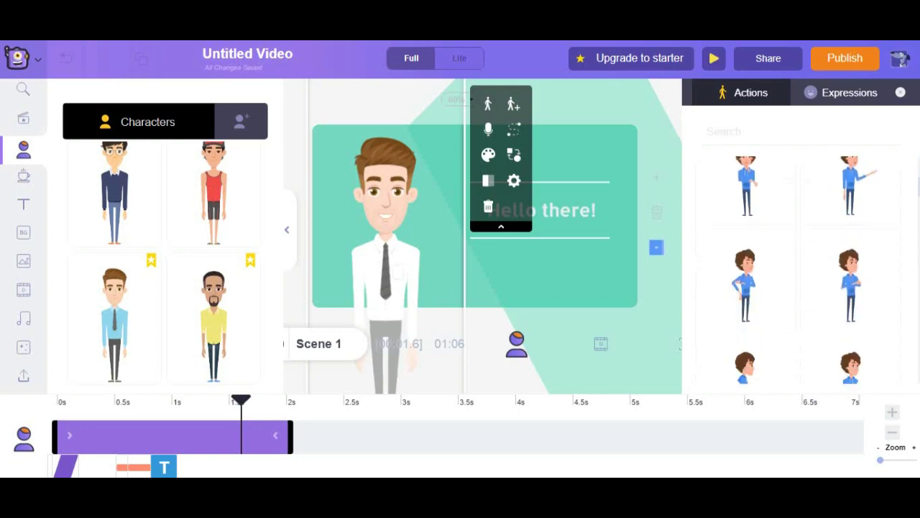
{"action": "scroll", "coordinate": [803, 270], "scroll_direction": "down", "scroll_amount": 4}
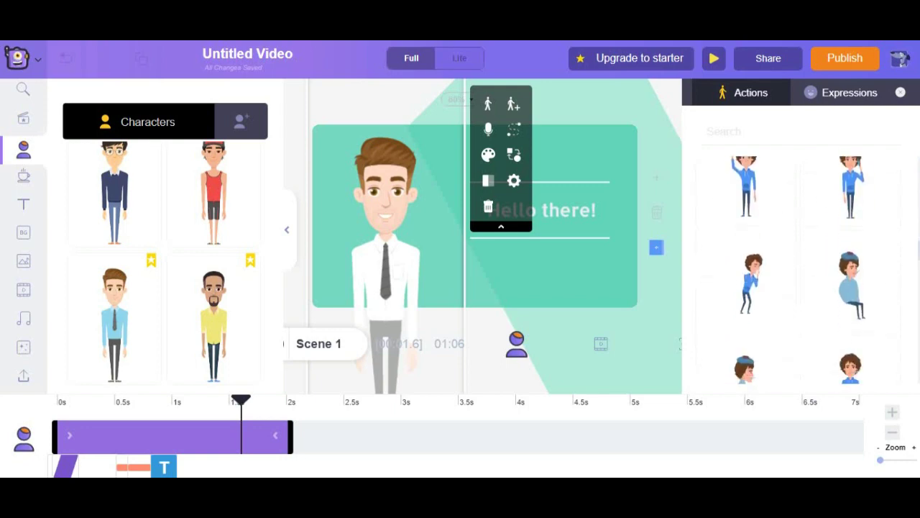
{"action": "scroll", "coordinate": [916, 251], "scroll_direction": "up", "scroll_amount": 1}
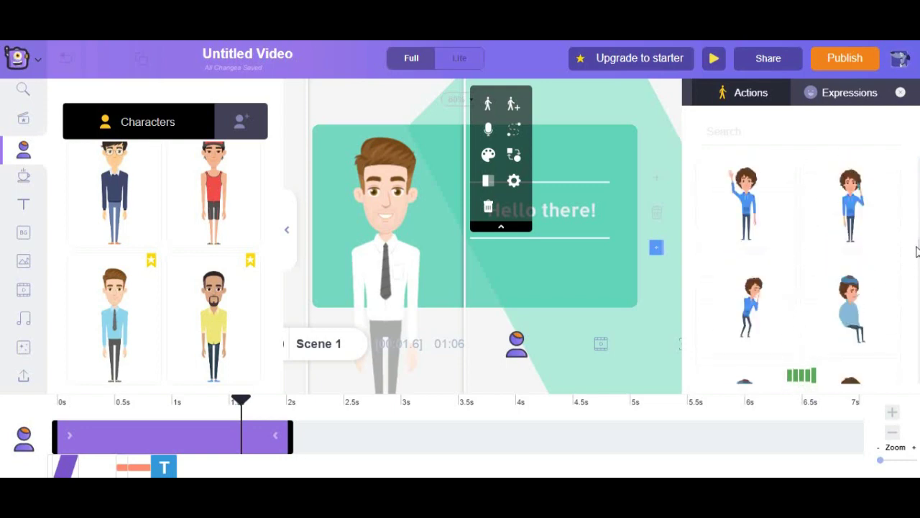
{"action": "scroll", "coordinate": [916, 251], "scroll_direction": "down", "scroll_amount": 1}
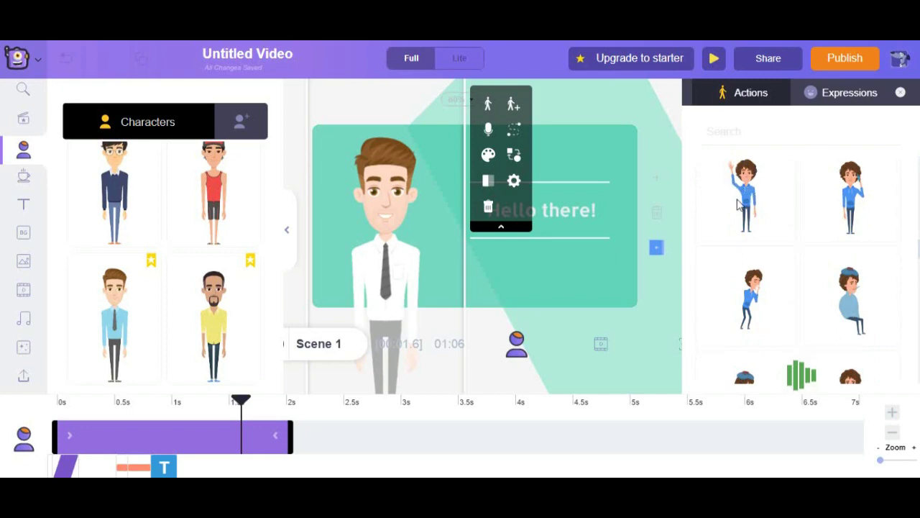
{"action": "scroll", "coordinate": [744, 207], "scroll_direction": "up", "scroll_amount": 1}
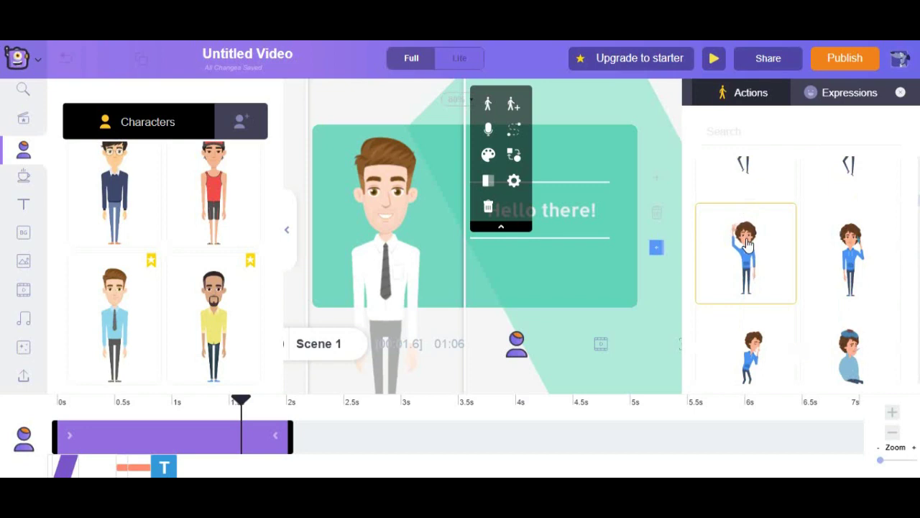
{"action": "left_click", "coordinate": [748, 237]}
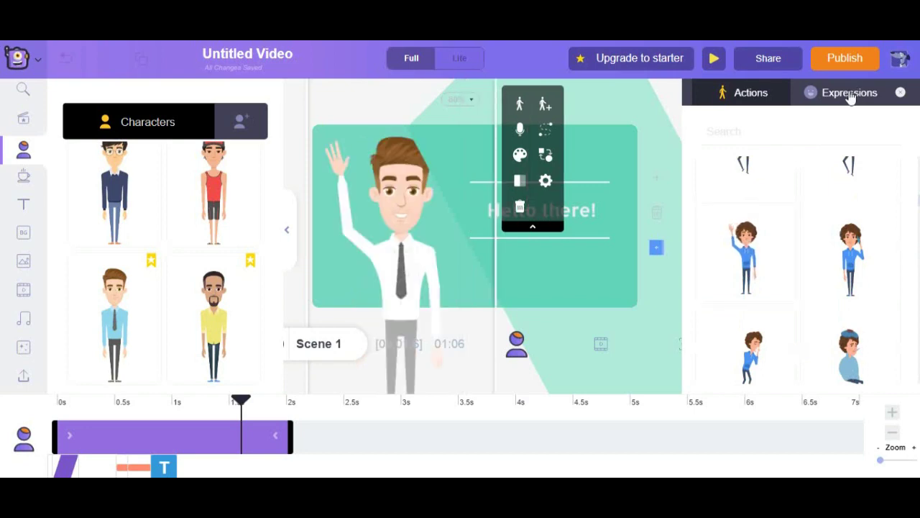
{"action": "left_click", "coordinate": [850, 95]}
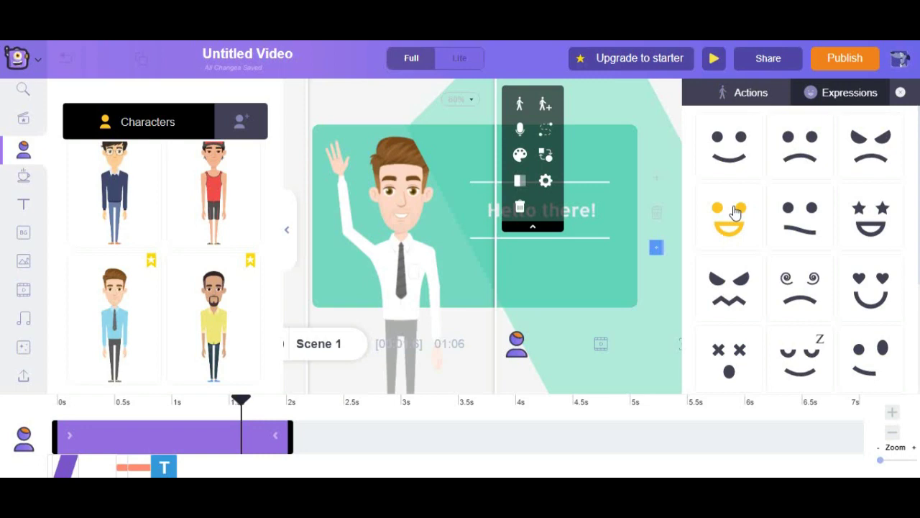
{"action": "left_click", "coordinate": [728, 226]}
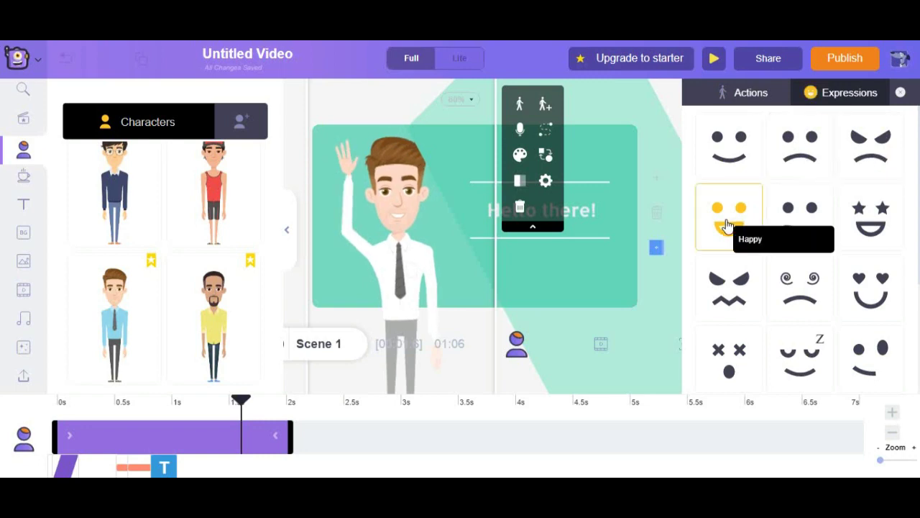
Change the greeting to 'Hello Students!' and move the playhead to 2.1 s.
{"action": "left_click", "coordinate": [587, 210]}
{"action": "double_click", "coordinate": [580, 213]}
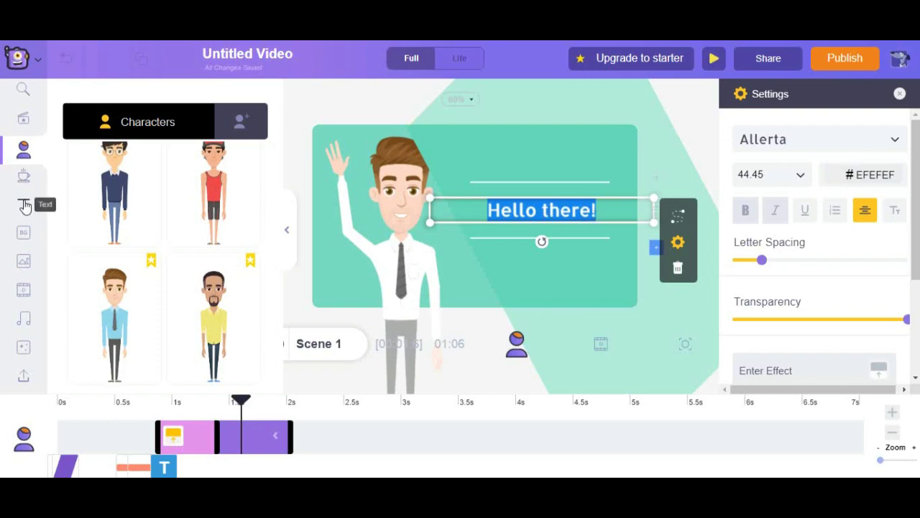
{"action": "left_click", "coordinate": [23, 207]}
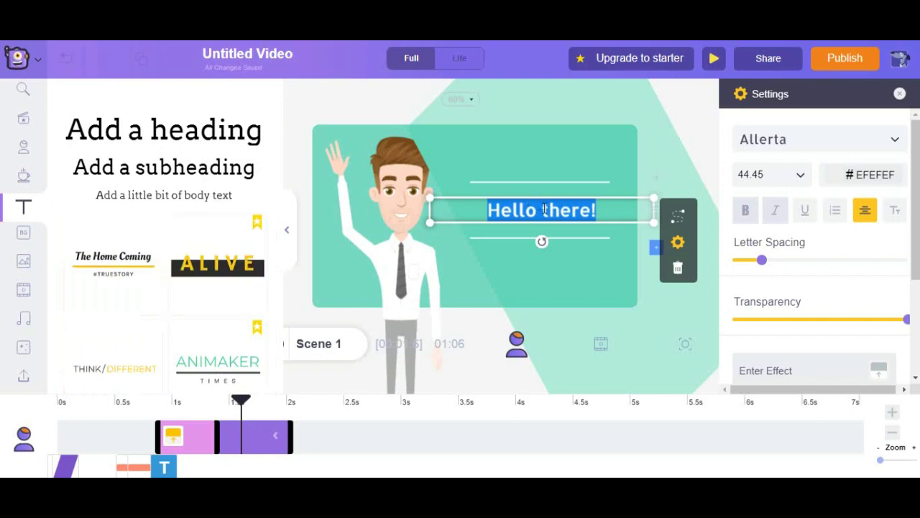
{"action": "left_click", "coordinate": [593, 213]}
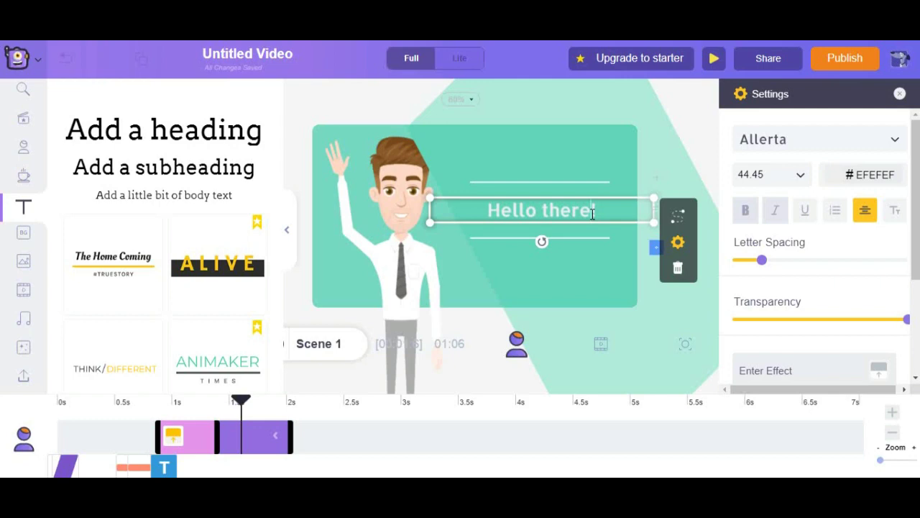
{"action": "key", "text": "BackSpace"}
{"action": "key", "text": "BackSpace"}
{"action": "key", "text": "BackSpace"}
{"action": "key", "text": "BackSpace"}
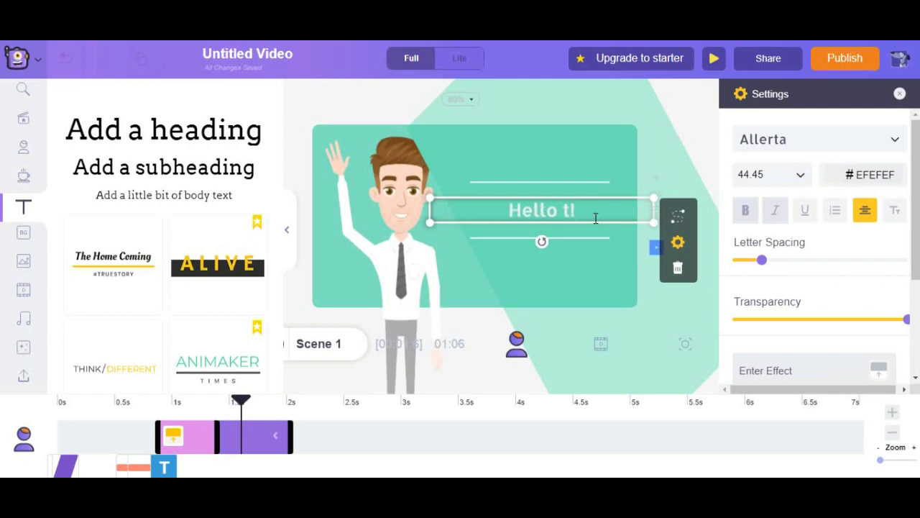
{"action": "key", "text": "BackSpace"}
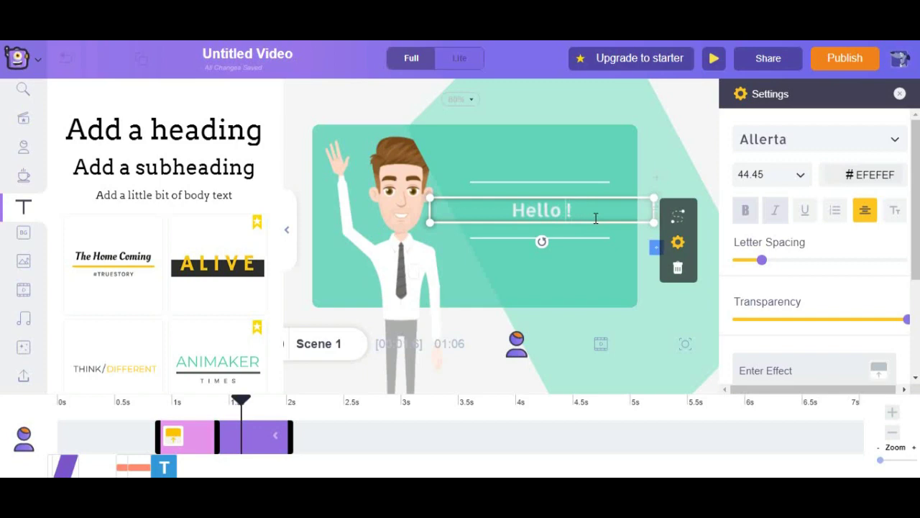
{"action": "type", "text": "Students"}
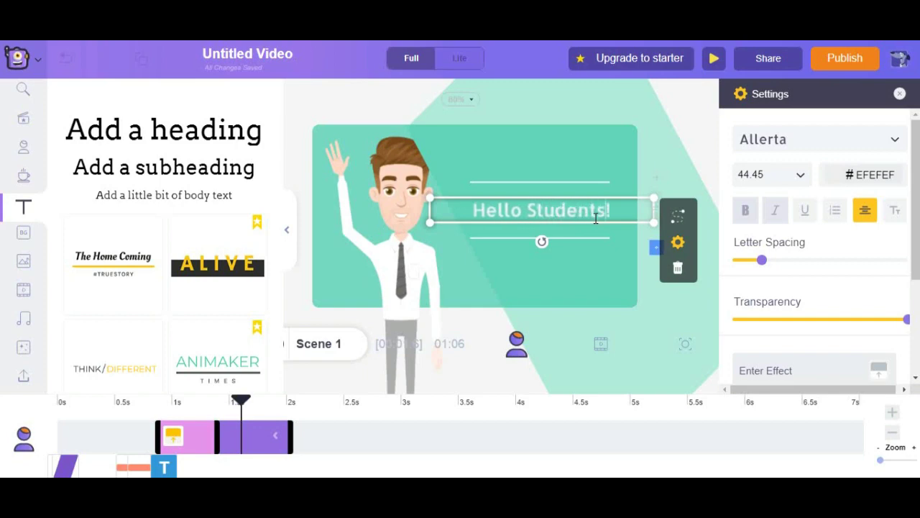
{"action": "left_click", "coordinate": [602, 259]}
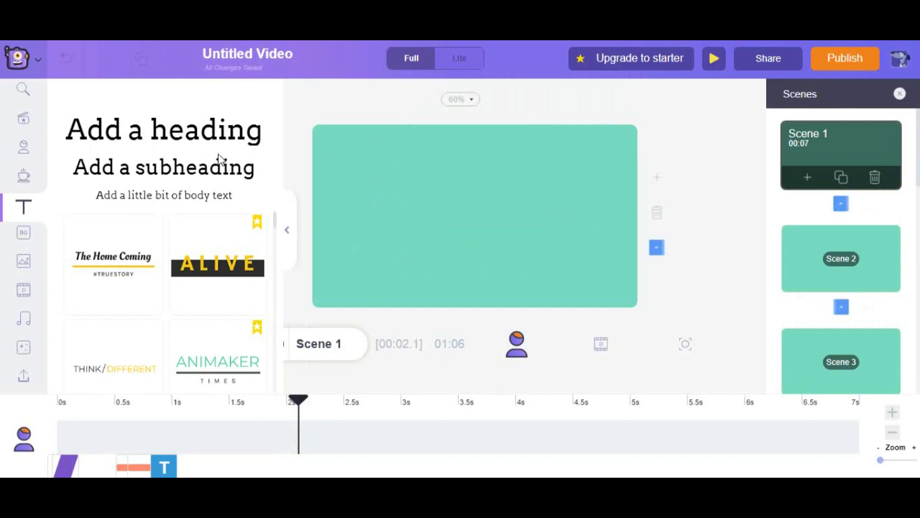
Add a 'The Home Coming' heading reading 'How are you doing?' at upper right, deleting its #TRUESTORY subtitle.
{"action": "left_click", "coordinate": [126, 263]}
{"action": "left_click", "coordinate": [470, 222]}
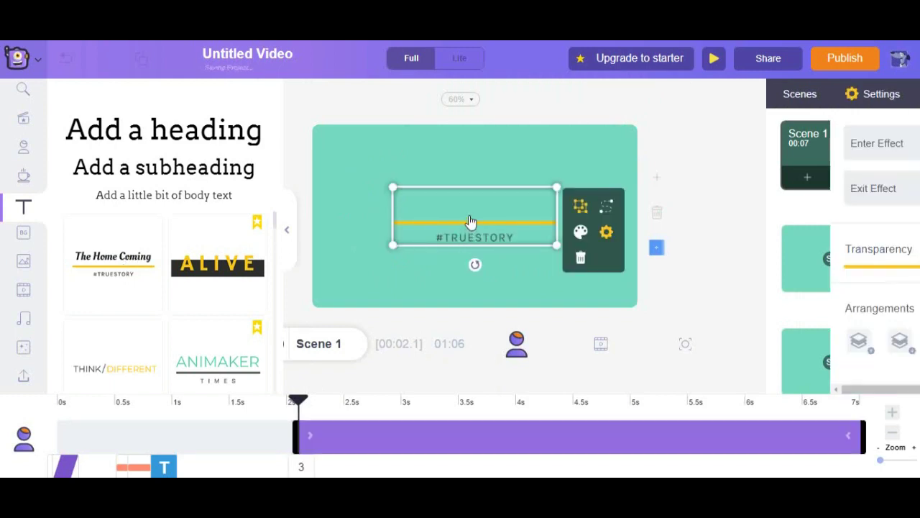
{"action": "left_click_drag", "start_coordinate": [463, 187], "coordinate": [537, 165]}
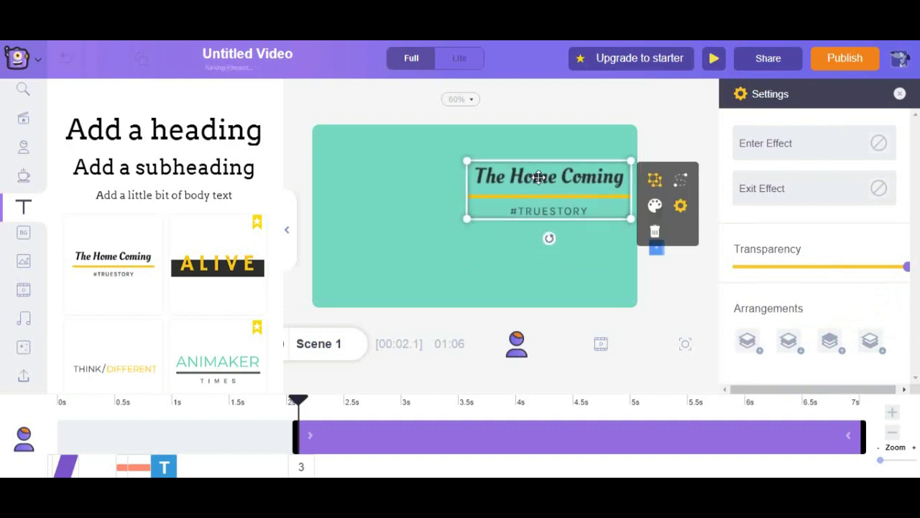
{"action": "double_click", "coordinate": [538, 176]}
{"action": "type", "text": "H"}
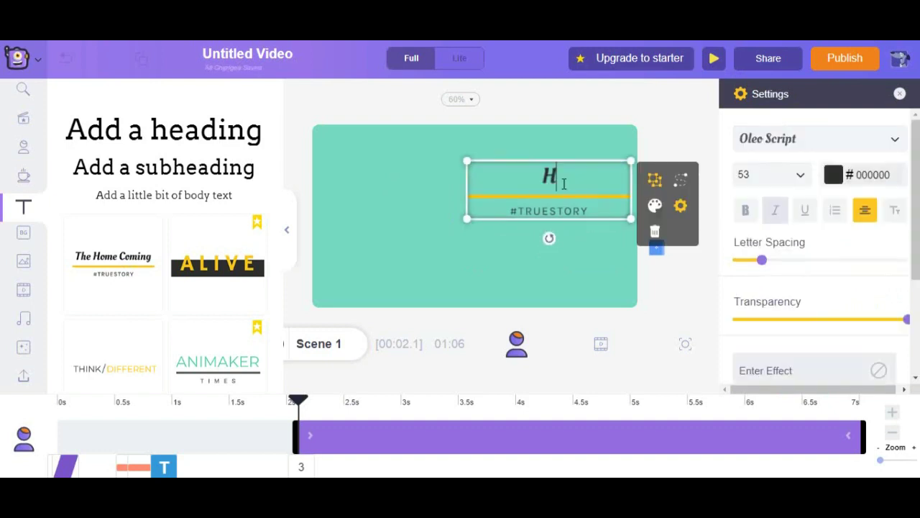
{"action": "type", "text": "ow are"}
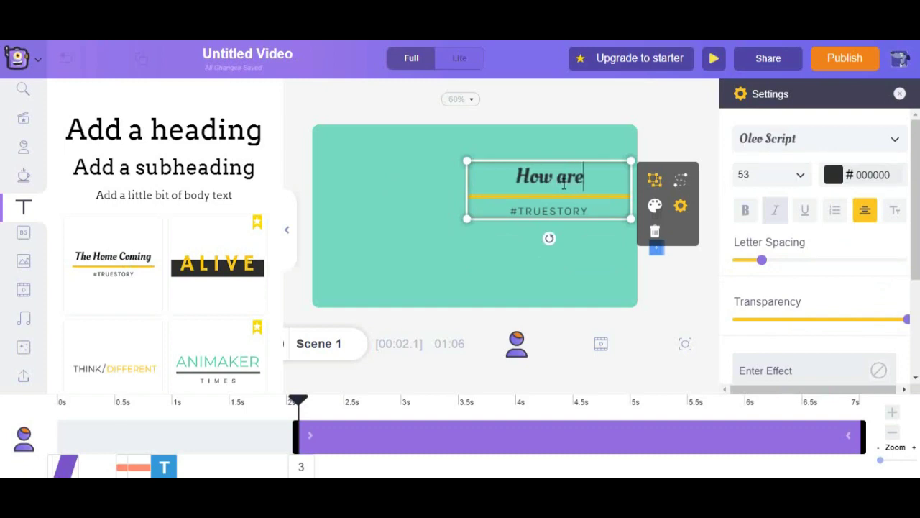
{"action": "type", "text": " you do"}
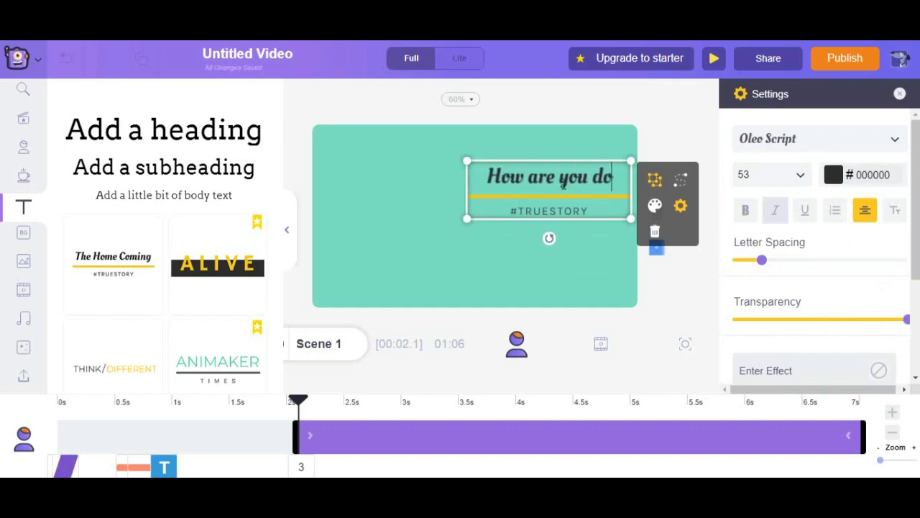
{"action": "type", "text": "ing?"}
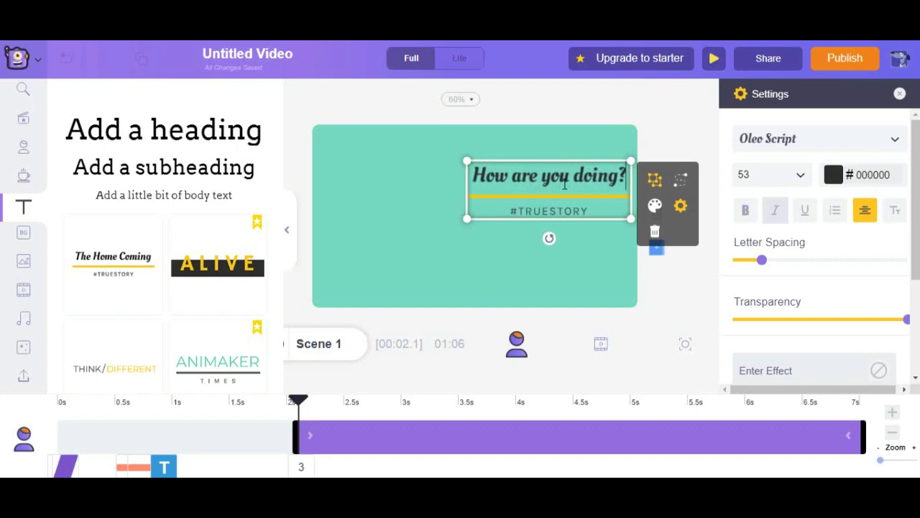
{"action": "double_click", "coordinate": [584, 211]}
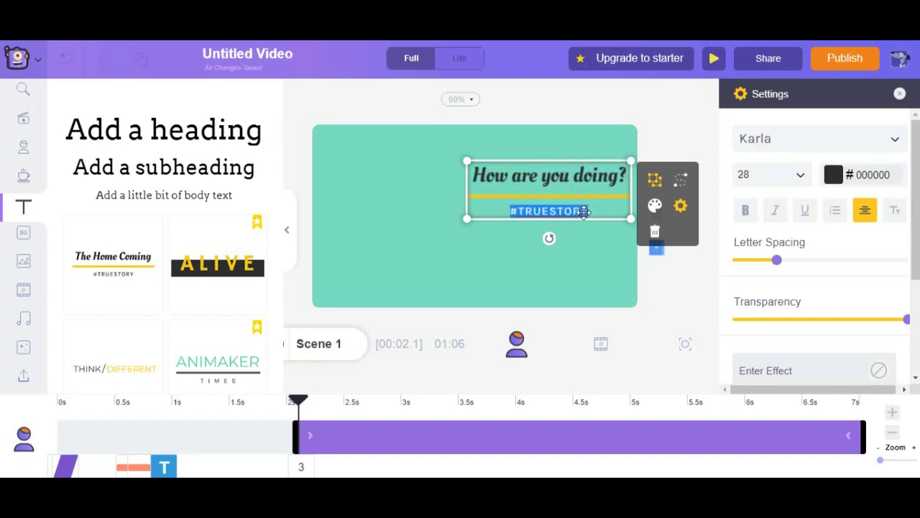
{"action": "key", "text": "BackSpace"}
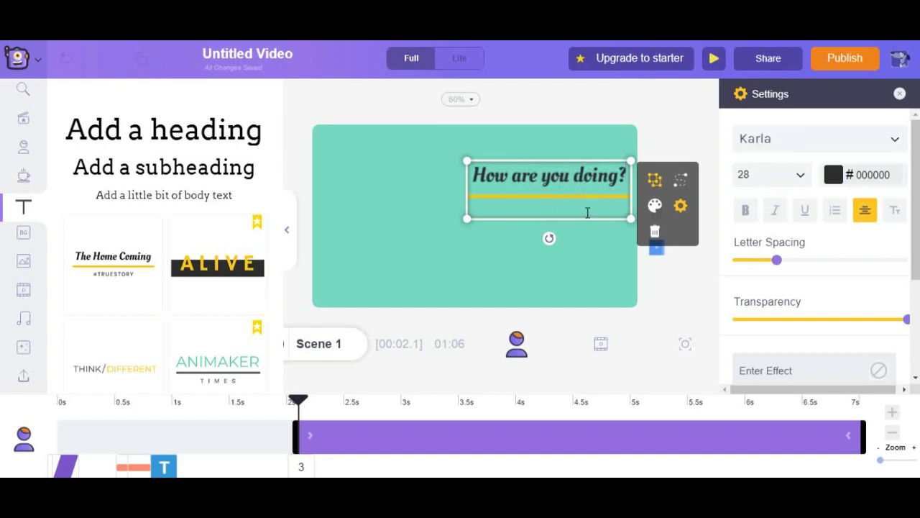
{"action": "left_click", "coordinate": [137, 448]}
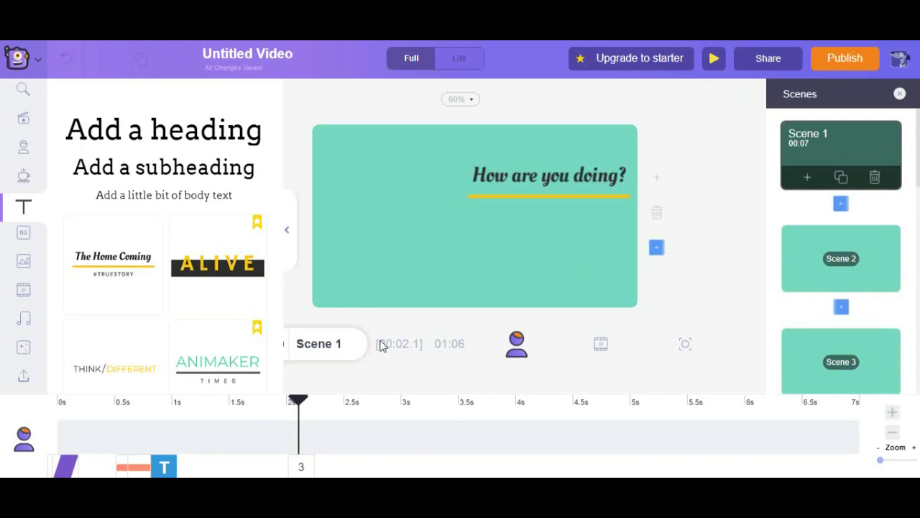
Resize the teacher character's timeline bar and collapse the element library for a wider stage.
{"action": "mouse_move", "coordinate": [64, 468]}
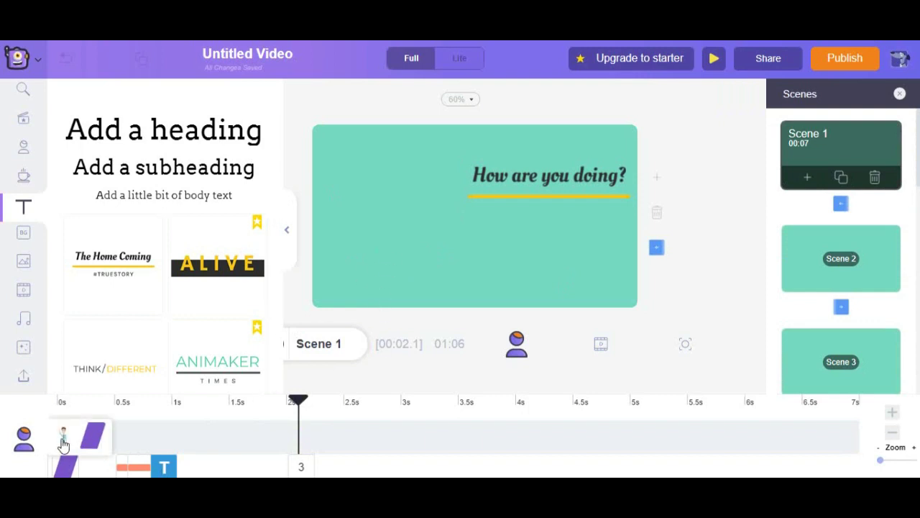
{"action": "left_click", "coordinate": [64, 439]}
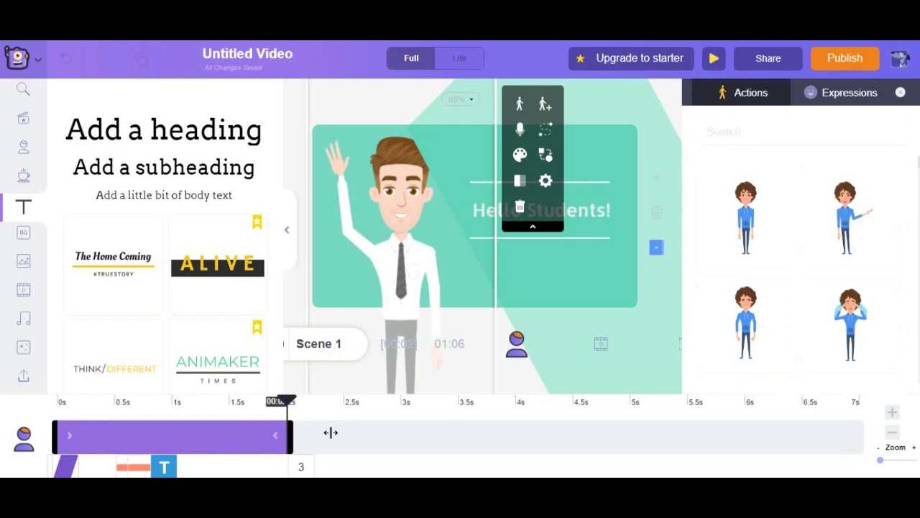
{"action": "left_click_drag", "start_coordinate": [330, 432], "coordinate": [866, 437]}
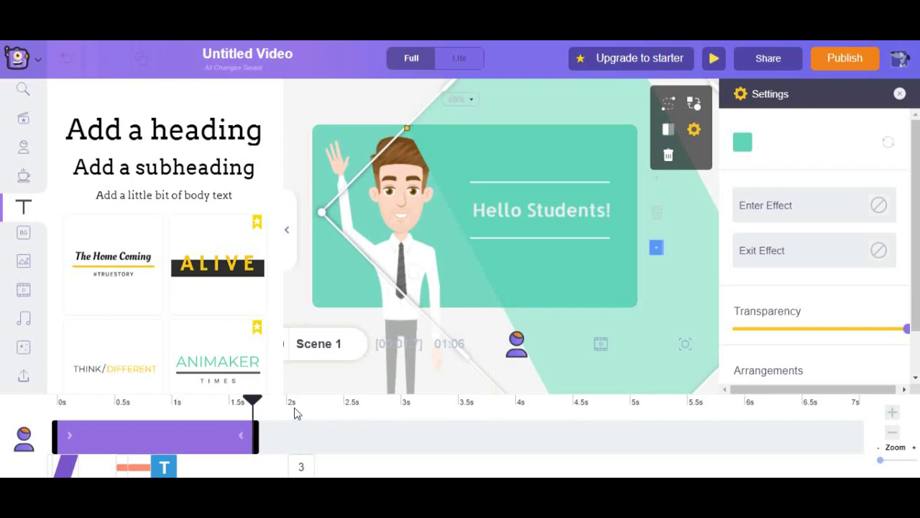
{"action": "left_click", "coordinate": [290, 236]}
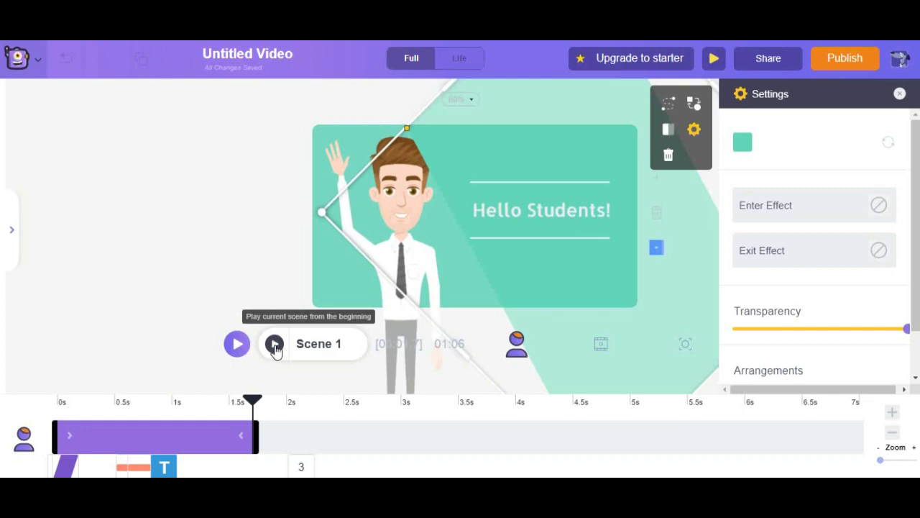
{"action": "left_click", "coordinate": [275, 345]}
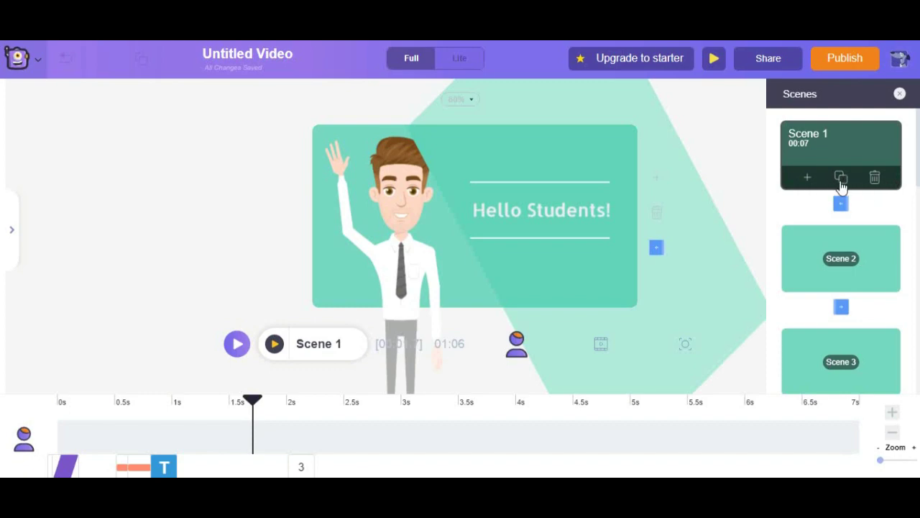
Duplicate Scene 1 so Scene 2 has the waving teacher and 'Hello Students!' greeting.
{"action": "left_click", "coordinate": [841, 180]}
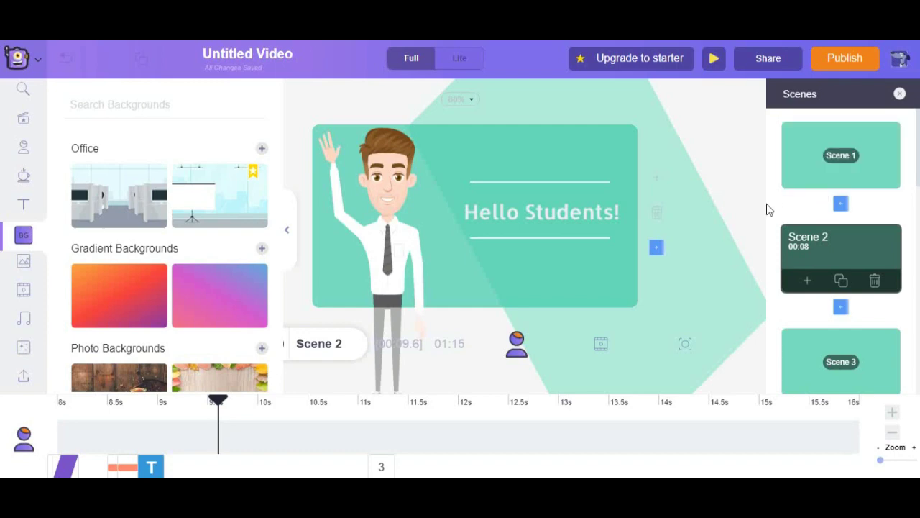
Delete the diagonal teal shape from Scene 2 and browse the backgrounds library.
{"action": "left_click", "coordinate": [696, 217]}
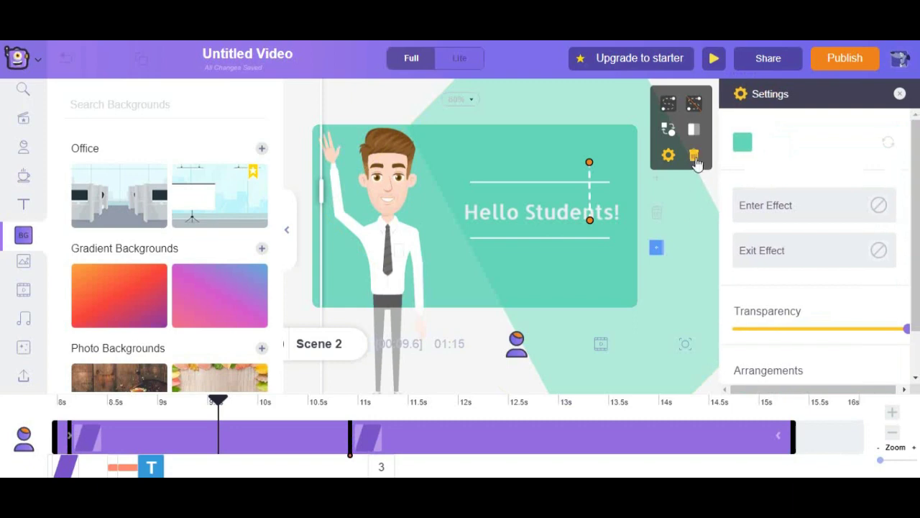
{"action": "left_click", "coordinate": [696, 163]}
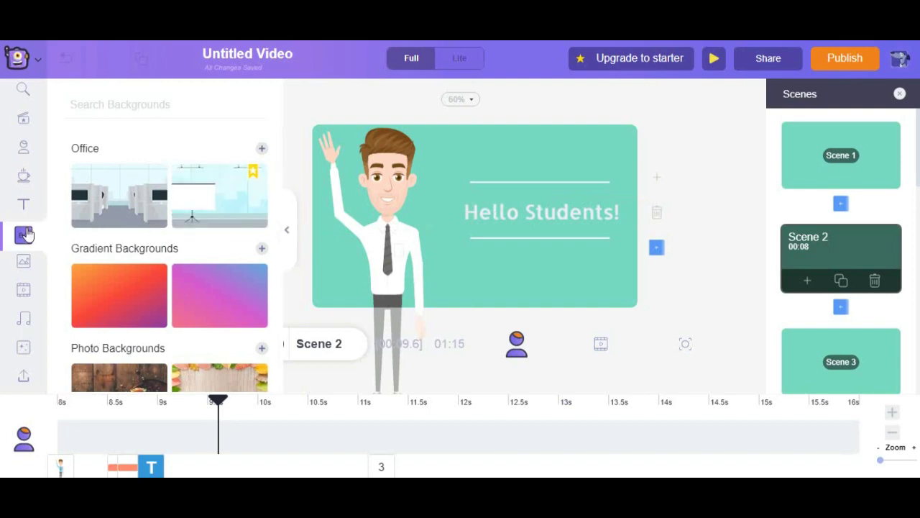
{"action": "left_click_drag", "start_coordinate": [280, 175], "coordinate": [281, 364]}
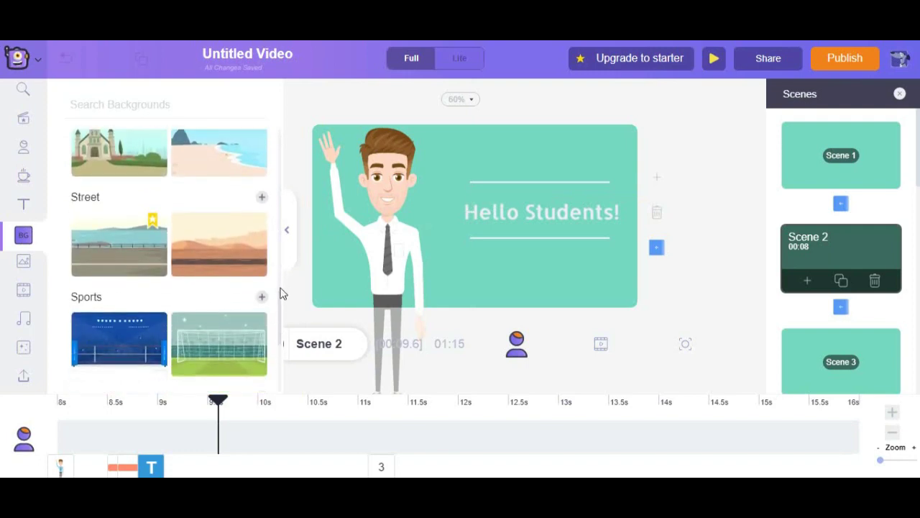
{"action": "scroll", "coordinate": [281, 293], "scroll_direction": "down", "scroll_amount": 2}
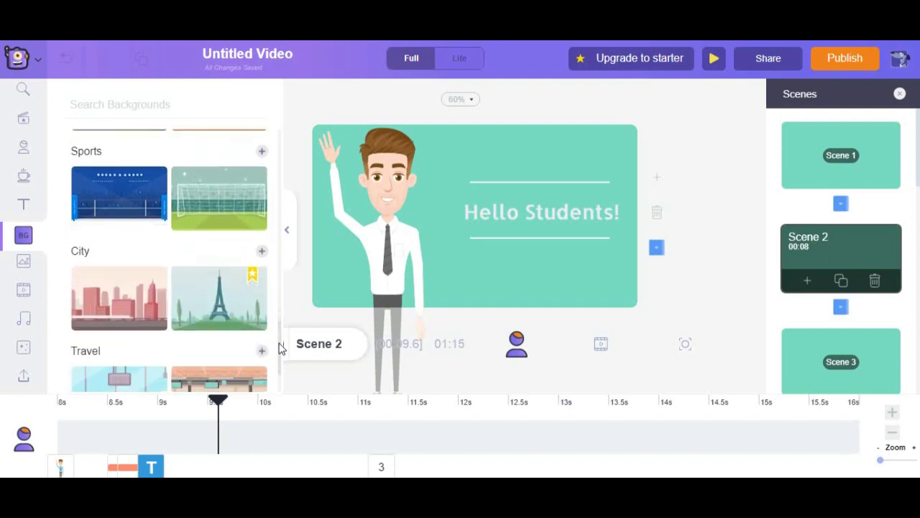
{"action": "scroll", "coordinate": [280, 345], "scroll_direction": "down", "scroll_amount": 3}
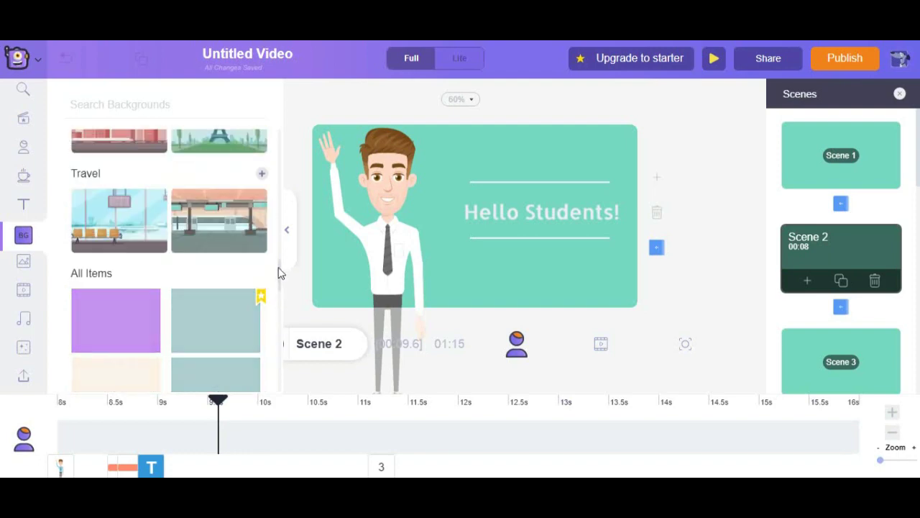
{"action": "left_click_drag", "start_coordinate": [280, 273], "coordinate": [283, 304]}
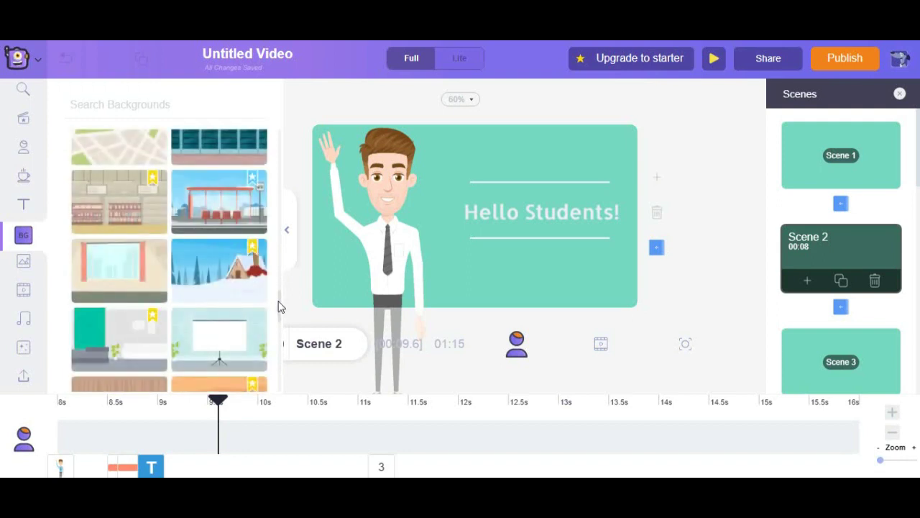
Set Scene 2's background to the projector-screen room and delete the 'Hello Students!' text.
{"action": "left_click", "coordinate": [229, 337]}
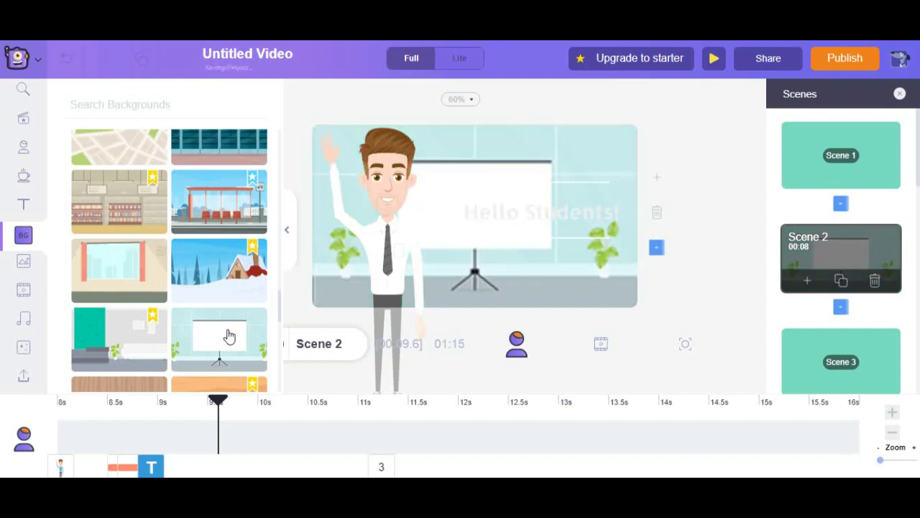
{"action": "double_click", "coordinate": [632, 208]}
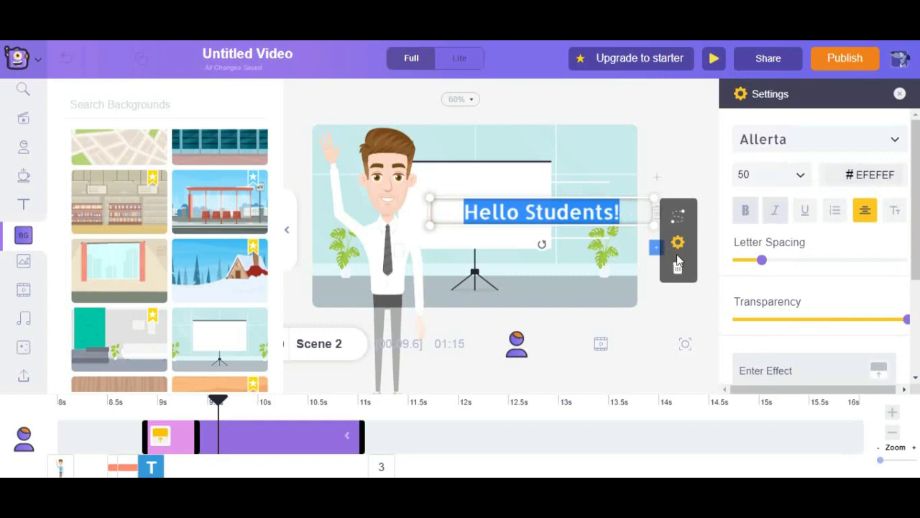
{"action": "left_click", "coordinate": [677, 269]}
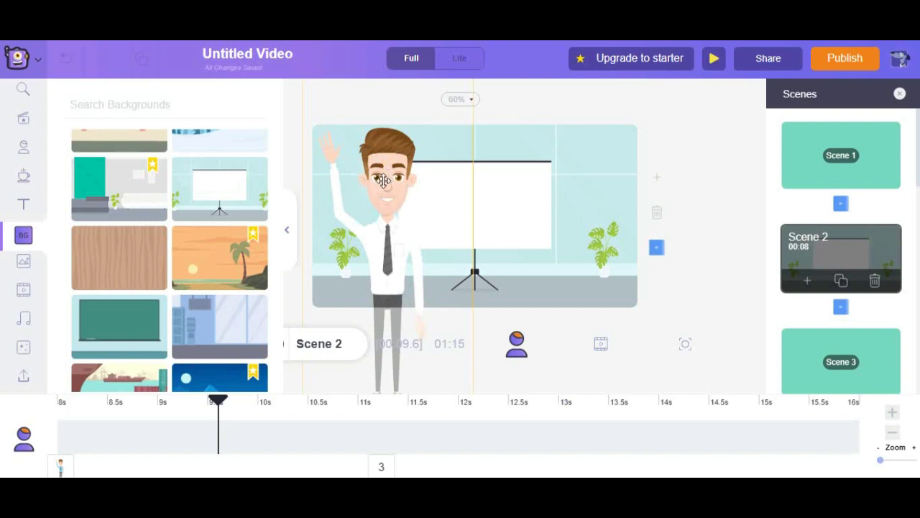
Give the teacher a pointing presenting pose and shrink him to a smaller size.
{"action": "left_click", "coordinate": [383, 180]}
{"action": "left_click", "coordinate": [900, 94]}
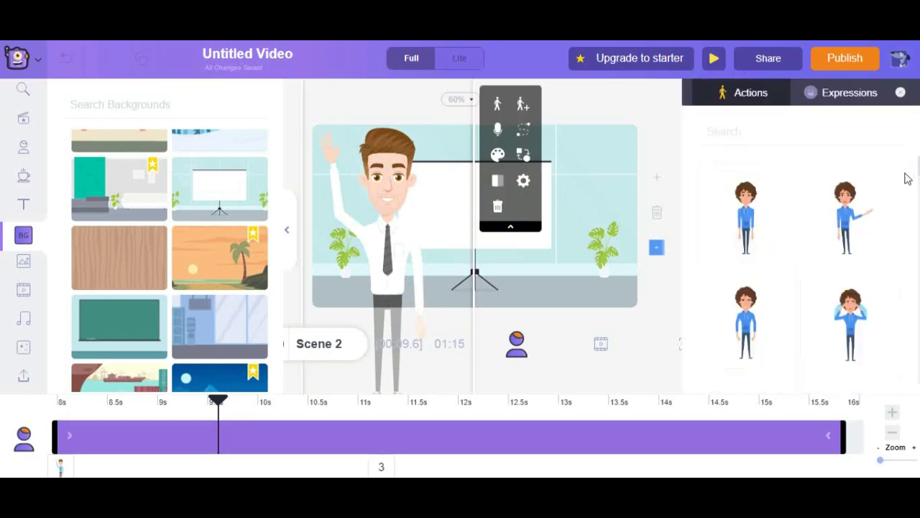
{"action": "left_click", "coordinate": [857, 216]}
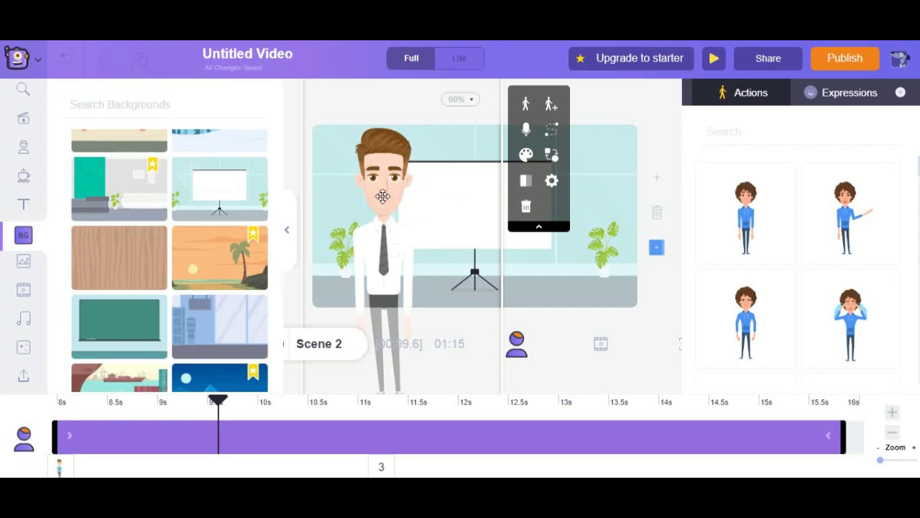
{"action": "left_click", "coordinate": [472, 350]}
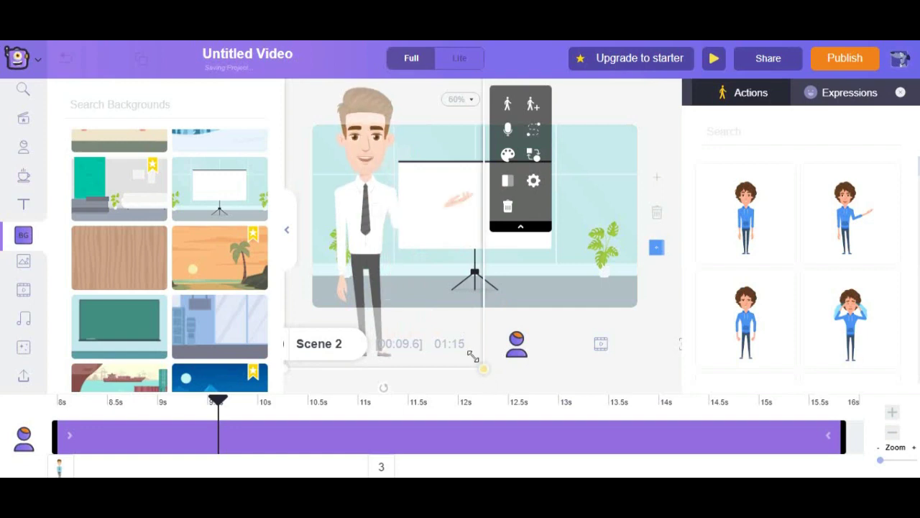
{"action": "left_click_drag", "start_coordinate": [448, 319], "coordinate": [448, 319]}
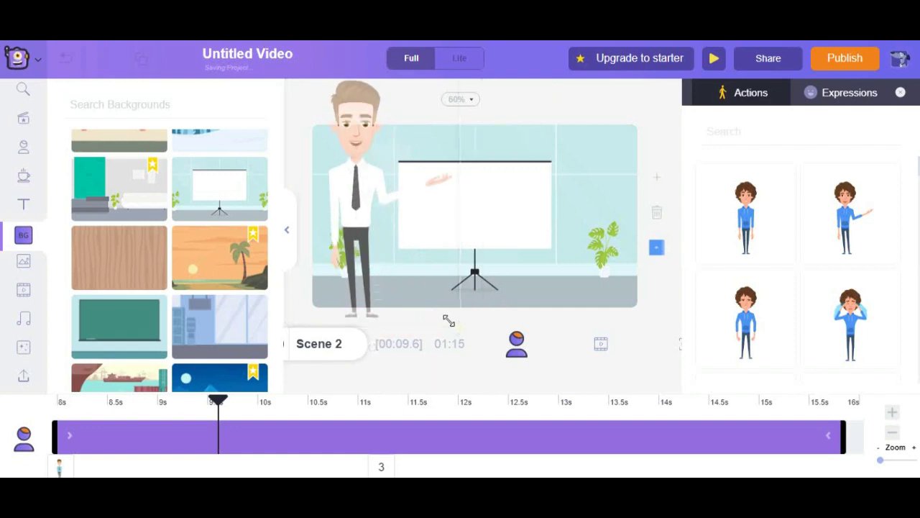
{"action": "left_click", "coordinate": [367, 240]}
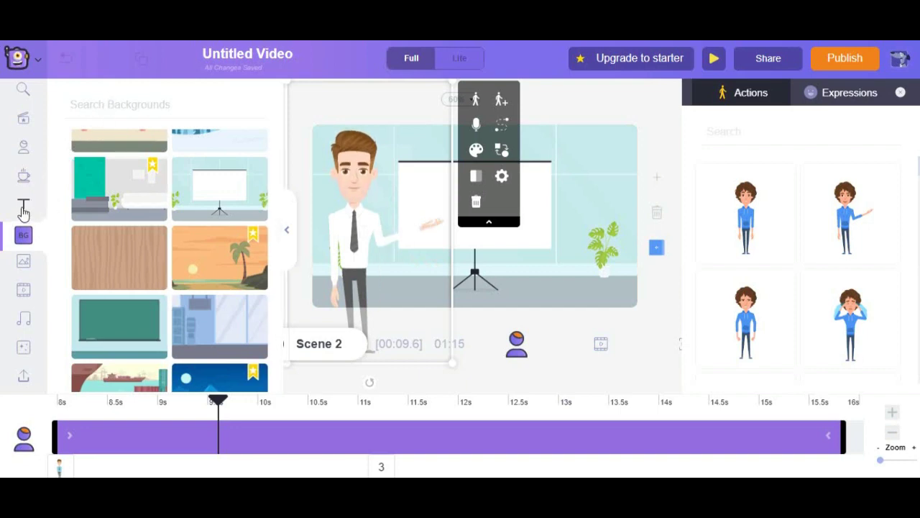
Add a subheading text box and move it up onto the whiteboard.
{"action": "left_click", "coordinate": [23, 208]}
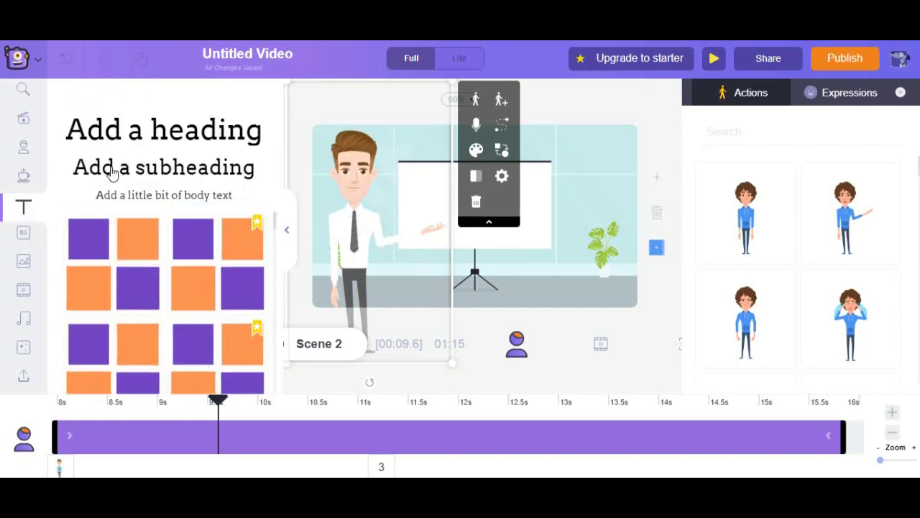
{"action": "left_click", "coordinate": [113, 170]}
{"action": "left_click_drag", "start_coordinate": [478, 206], "coordinate": [494, 181]}
{"action": "double_click", "coordinate": [494, 181]}
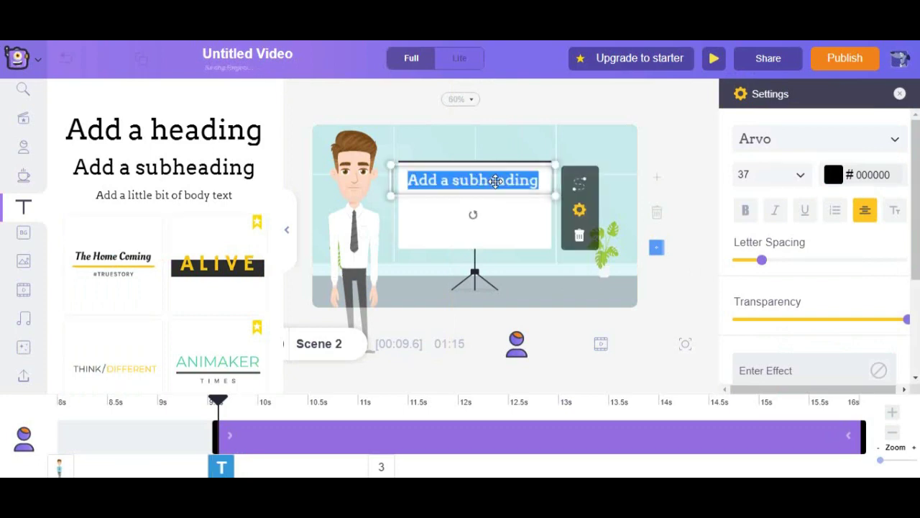
Type 'Today we are going / to learn about / internal organs' on three lines.
{"action": "type", "text": "To"}
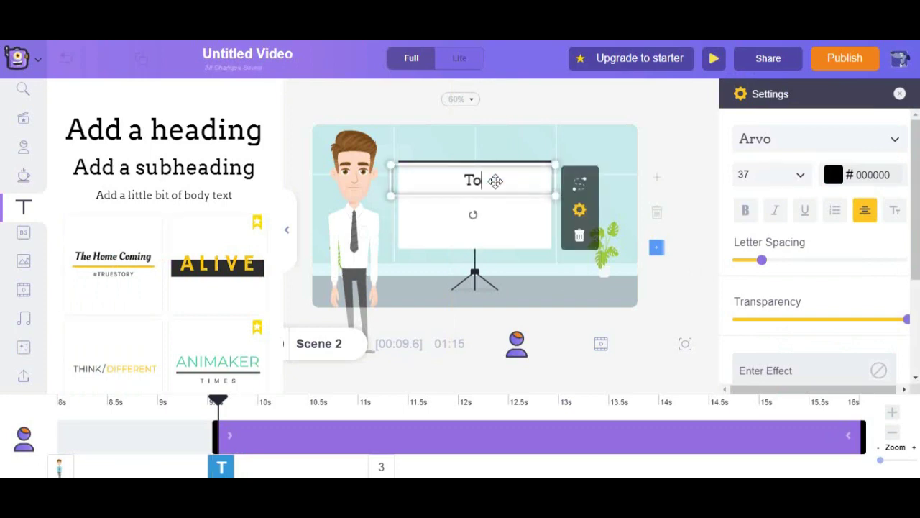
{"action": "type", "text": "day we"}
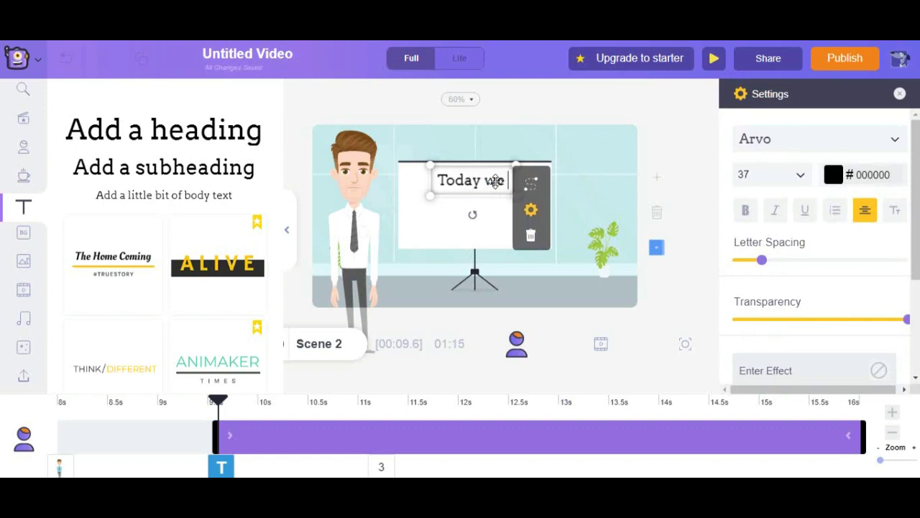
{"action": "type", "text": " are goin"}
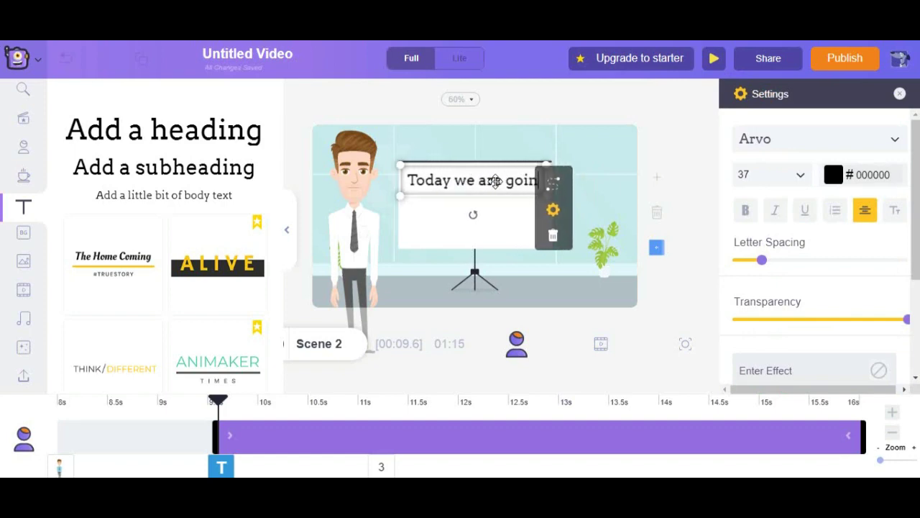
{"action": "type", "text": "g"}
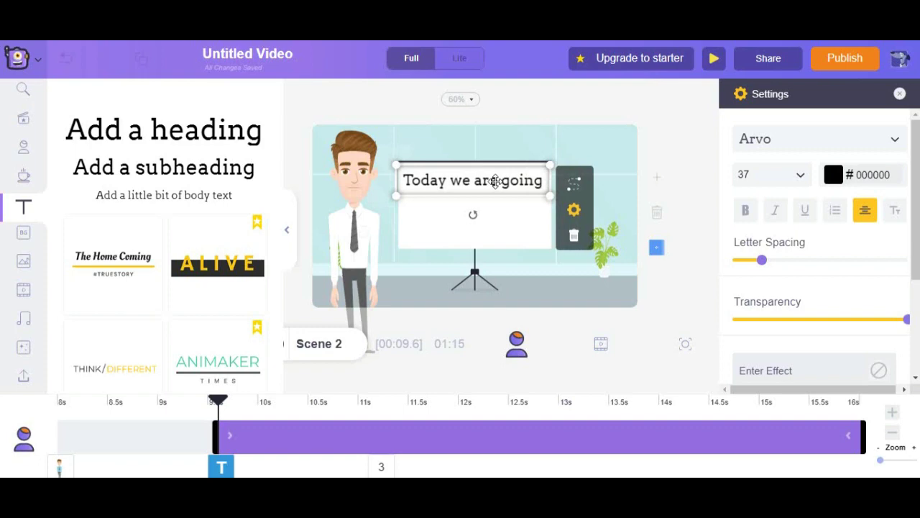
{"action": "key", "text": "Return"}
{"action": "type", "text": "to lear"}
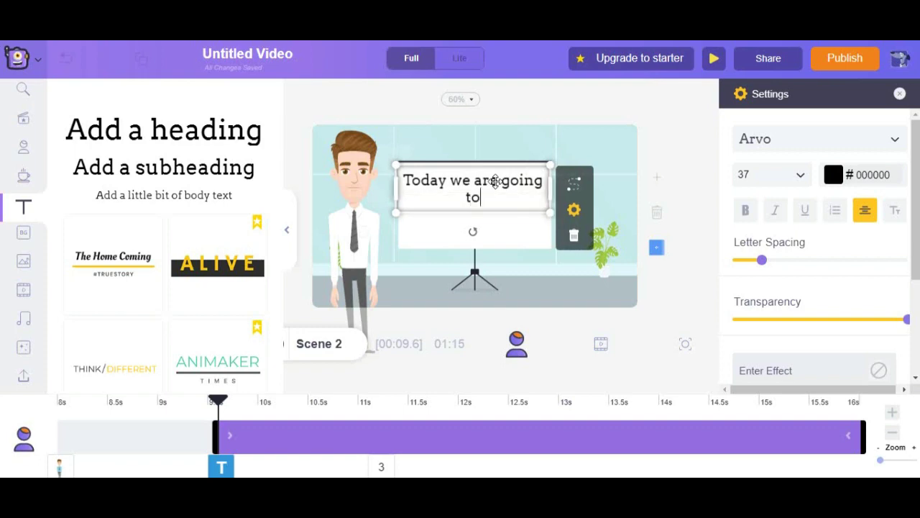
{"action": "type", "text": "n "}
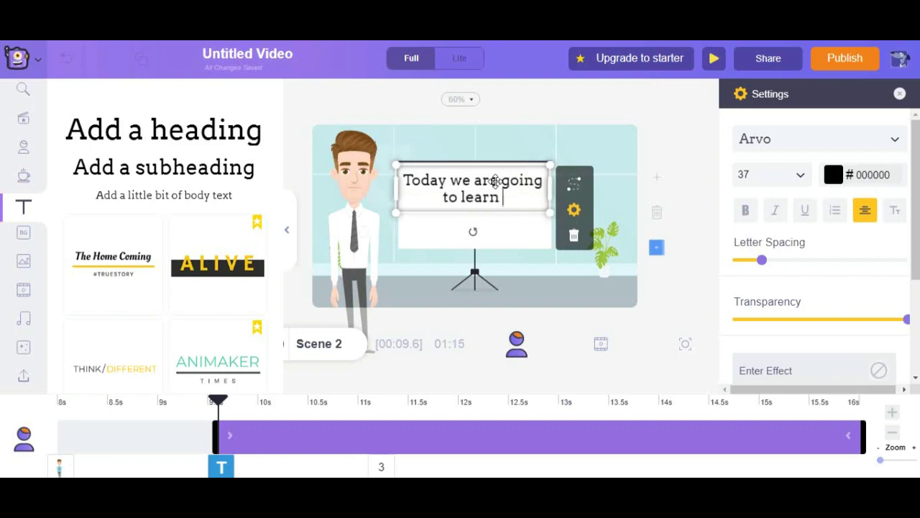
{"action": "type", "text": "abo"}
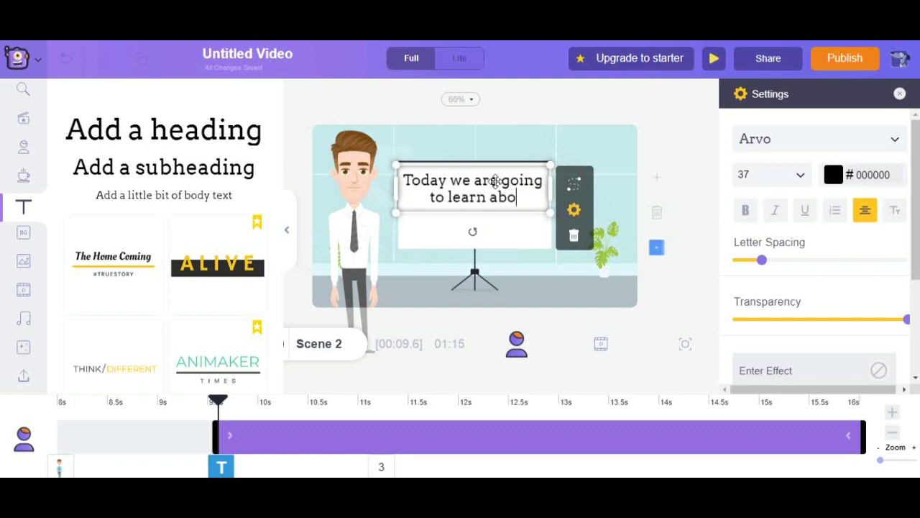
{"action": "type", "text": "u"}
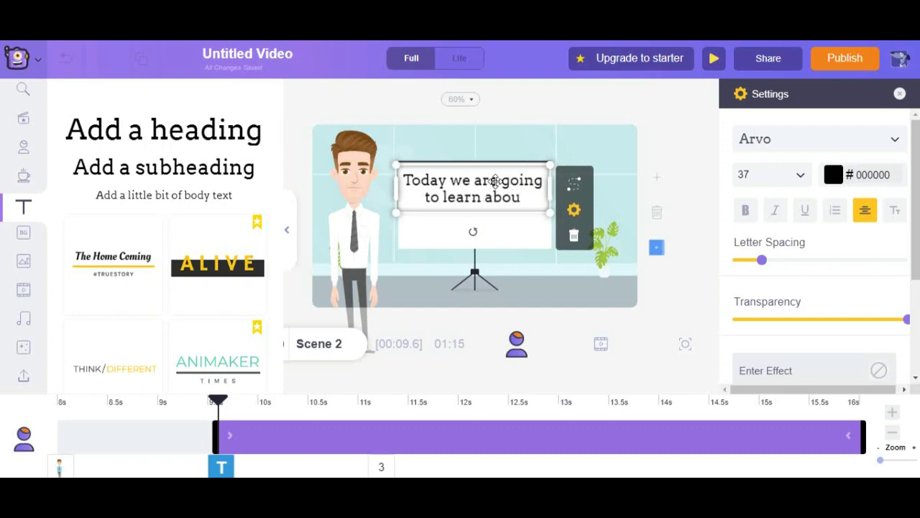
{"action": "type", "text": "t"}
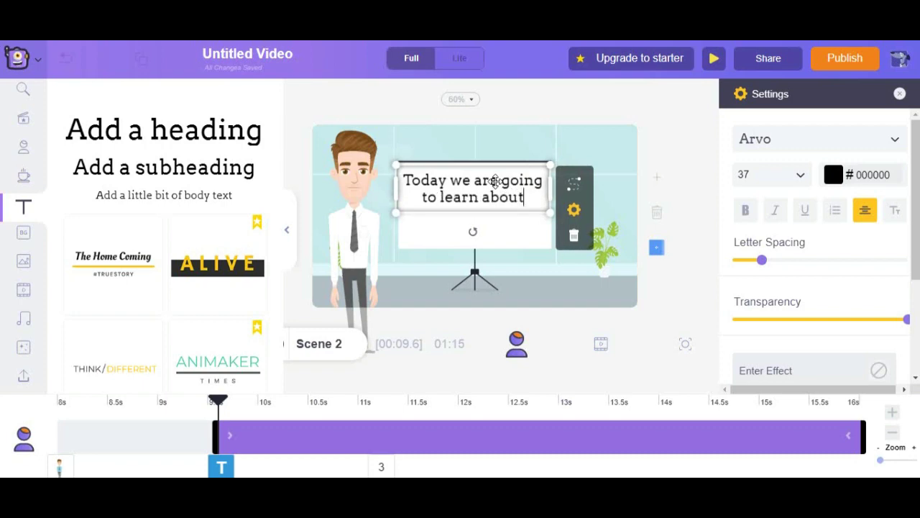
{"action": "key", "text": "Return"}
{"action": "type", "text": "int"}
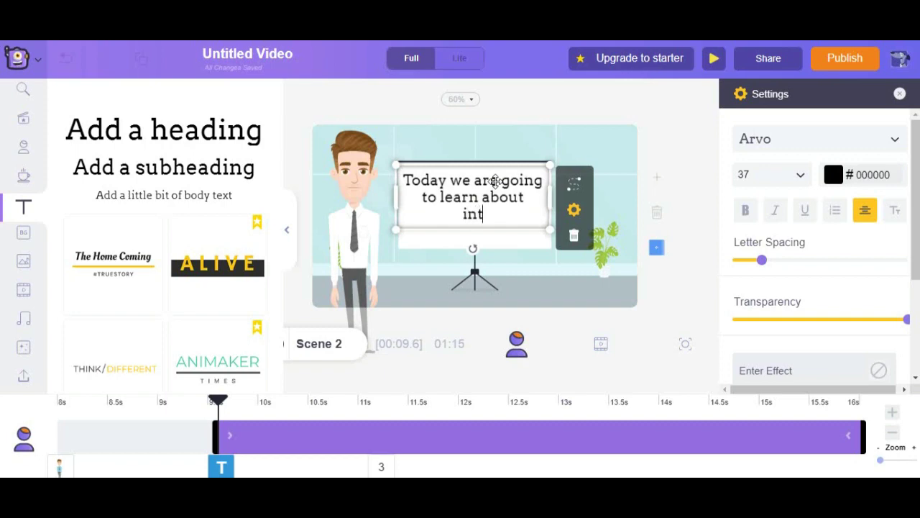
{"action": "type", "text": "ernal organs"}
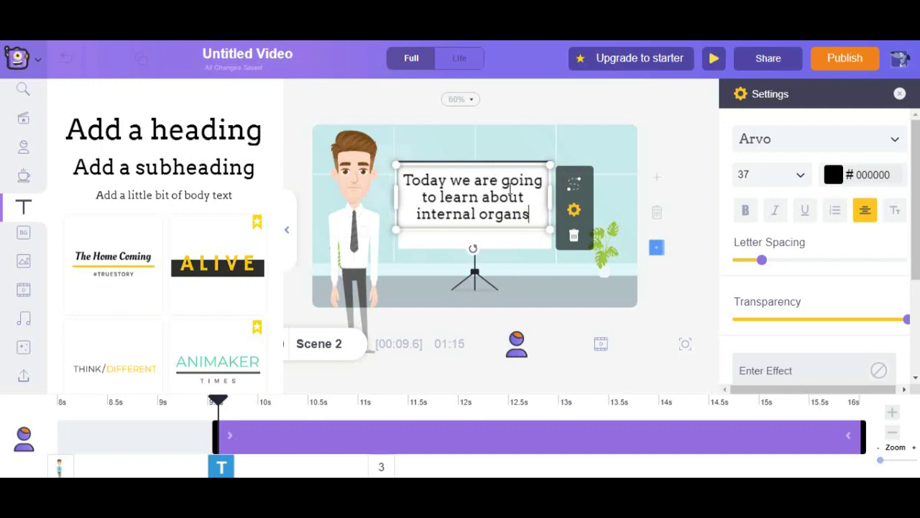
{"action": "key", "text": "ctrl+a"}
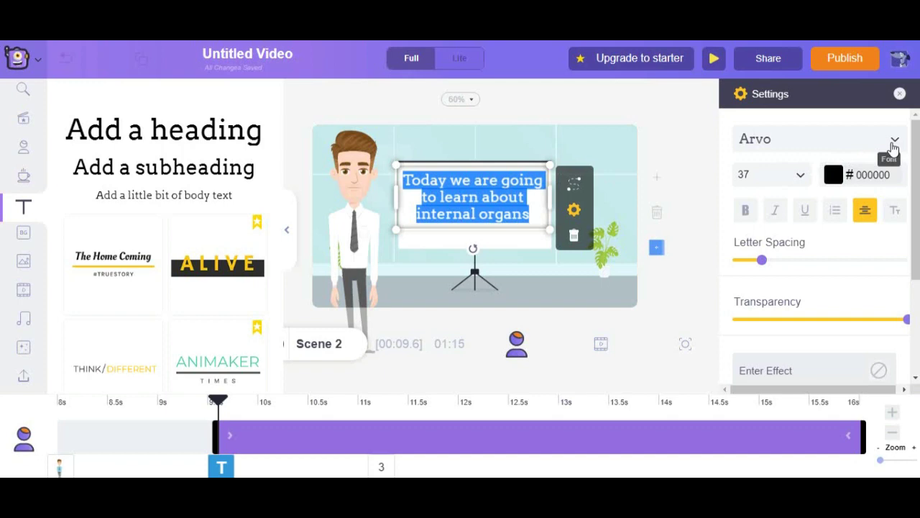
Change the whiteboard sentence's font to Lobster.
{"action": "left_click", "coordinate": [892, 148]}
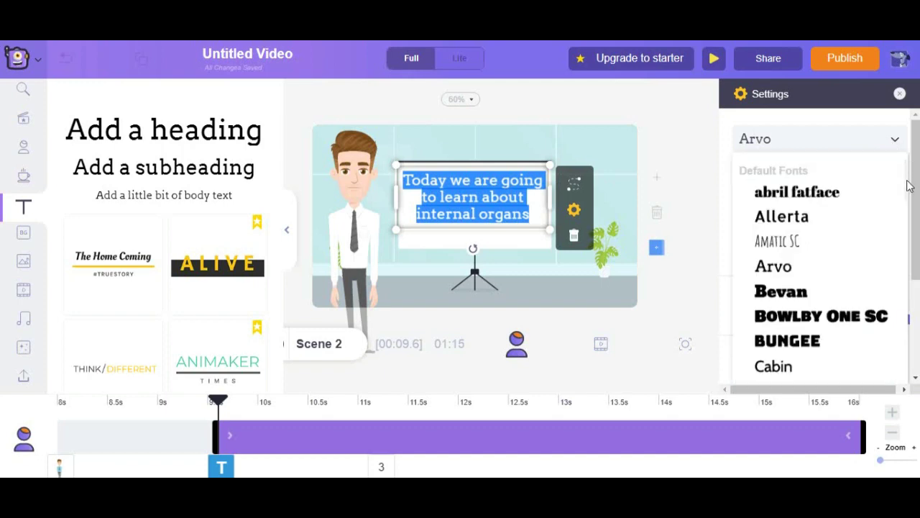
{"action": "scroll", "coordinate": [908, 186], "scroll_direction": "down", "scroll_amount": 5}
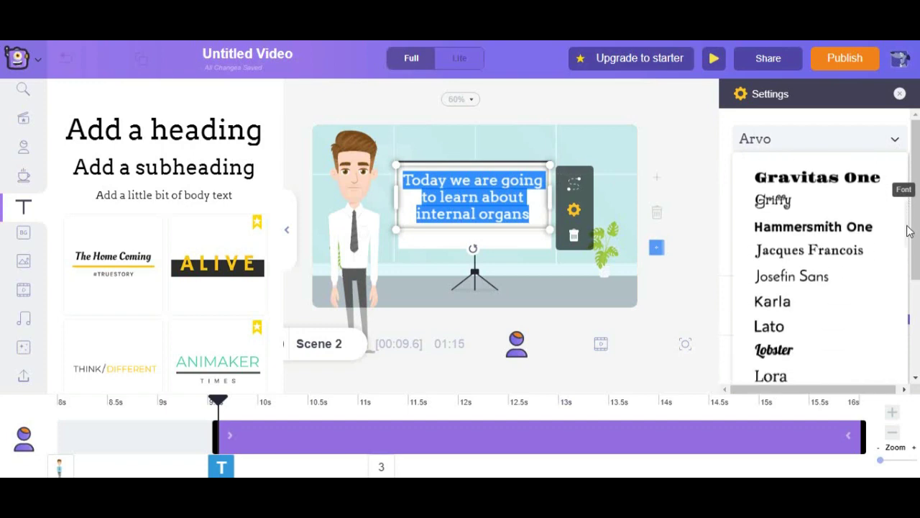
{"action": "scroll", "coordinate": [908, 230], "scroll_direction": "down", "scroll_amount": 2}
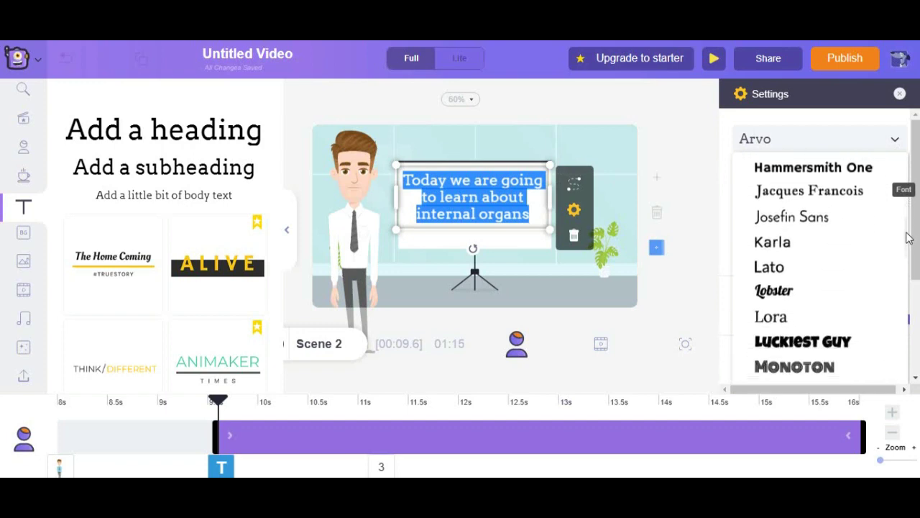
{"action": "left_click", "coordinate": [770, 295]}
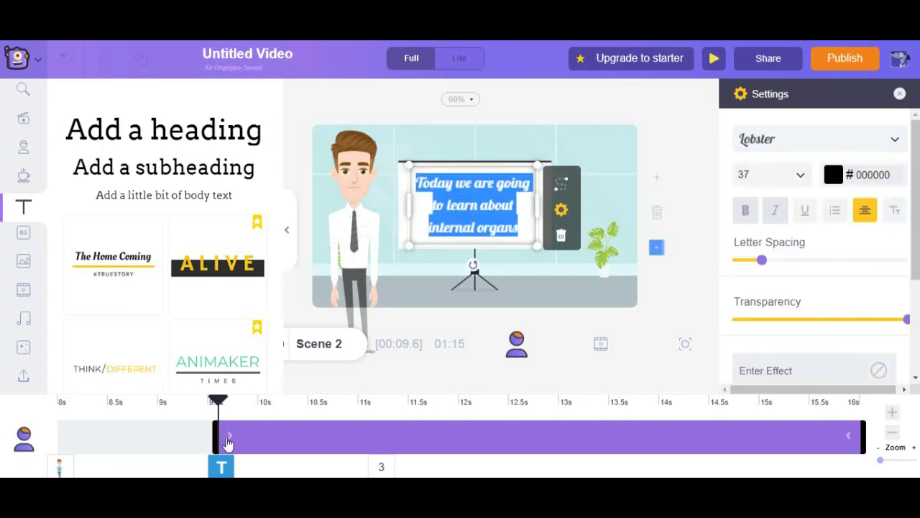
Give the whiteboard text a Popup > POP LEFT enter effect.
{"action": "left_click", "coordinate": [228, 442]}
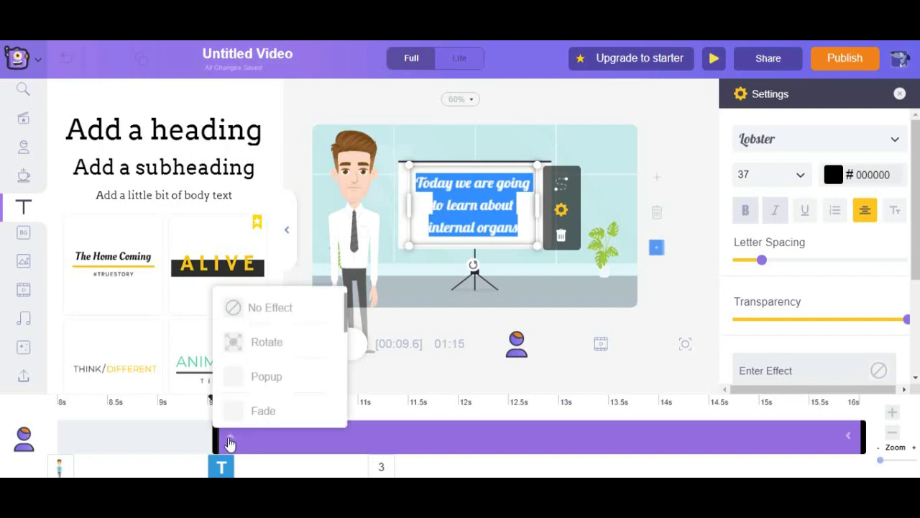
{"action": "mouse_move", "coordinate": [243, 381]}
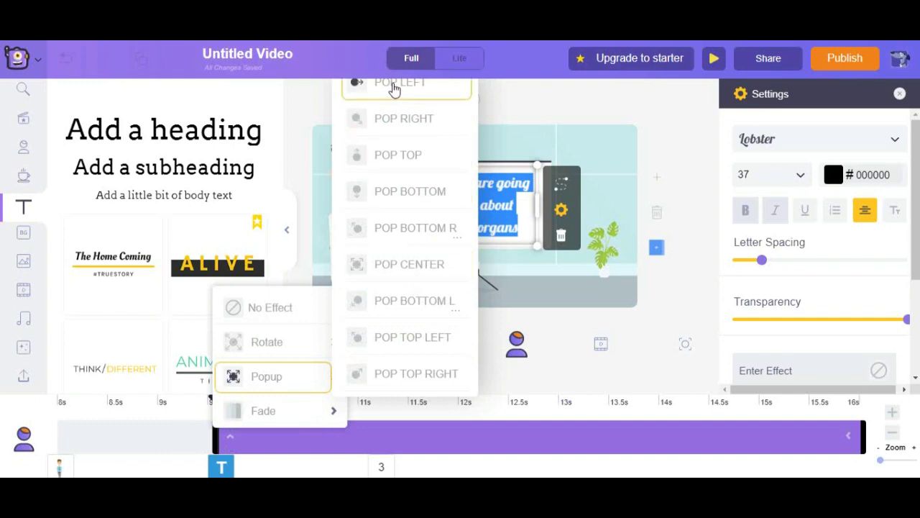
{"action": "left_click", "coordinate": [394, 84]}
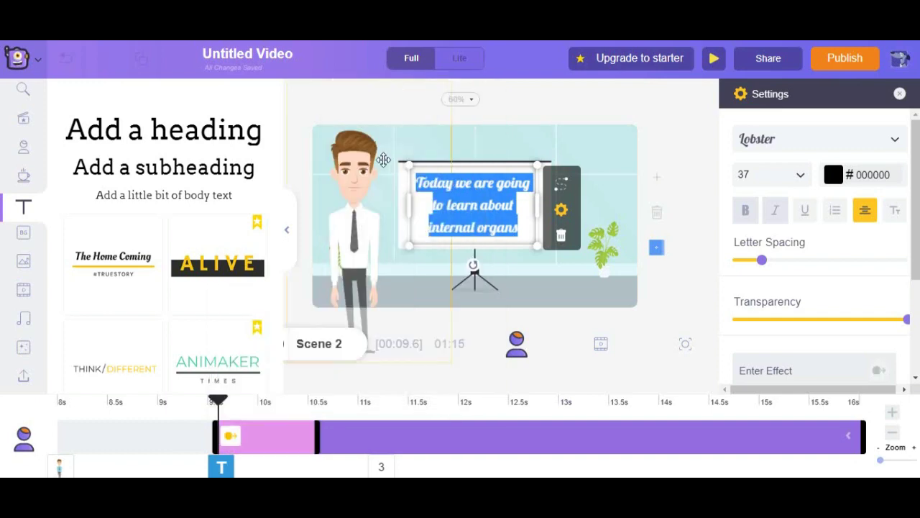
{"action": "left_click", "coordinate": [284, 304]}
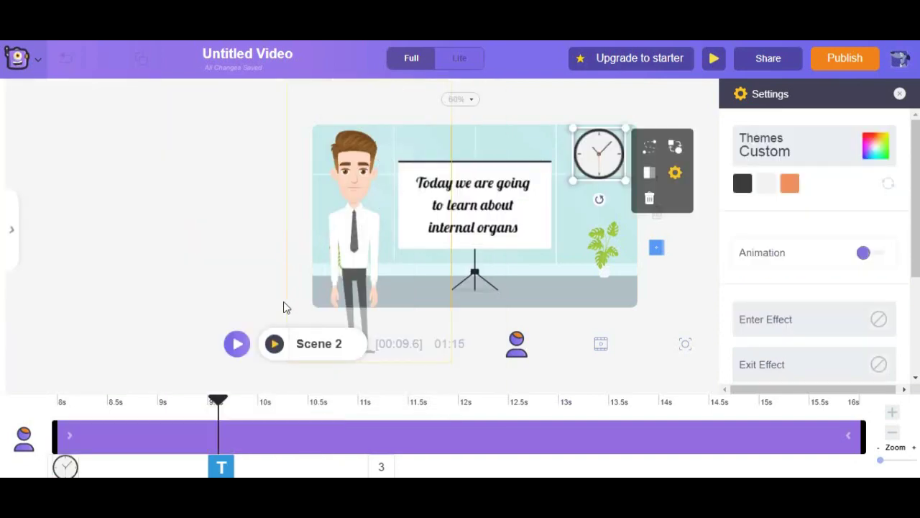
Play back Scene 2 to preview it.
{"action": "left_click", "coordinate": [275, 344]}
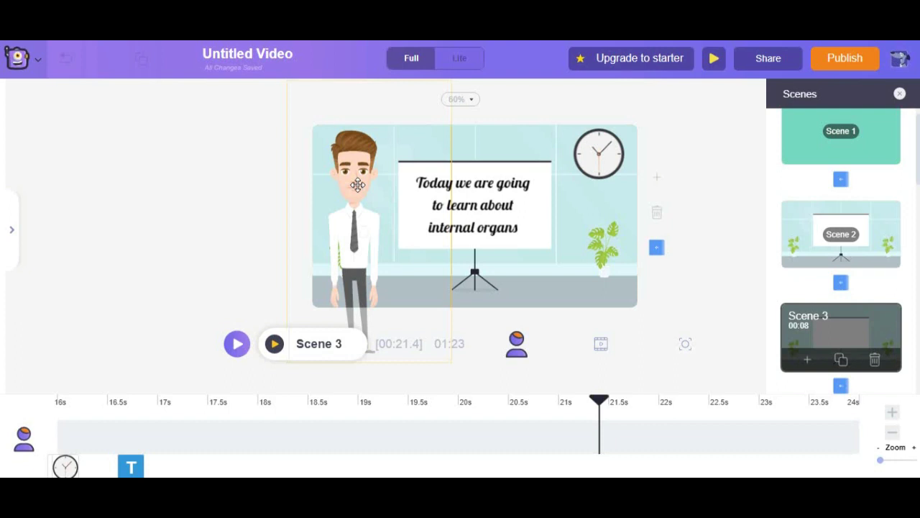
Switch the Scene 3 presenter to the stick-pointing pose aimed at the whiteboard.
{"action": "left_click", "coordinate": [357, 184]}
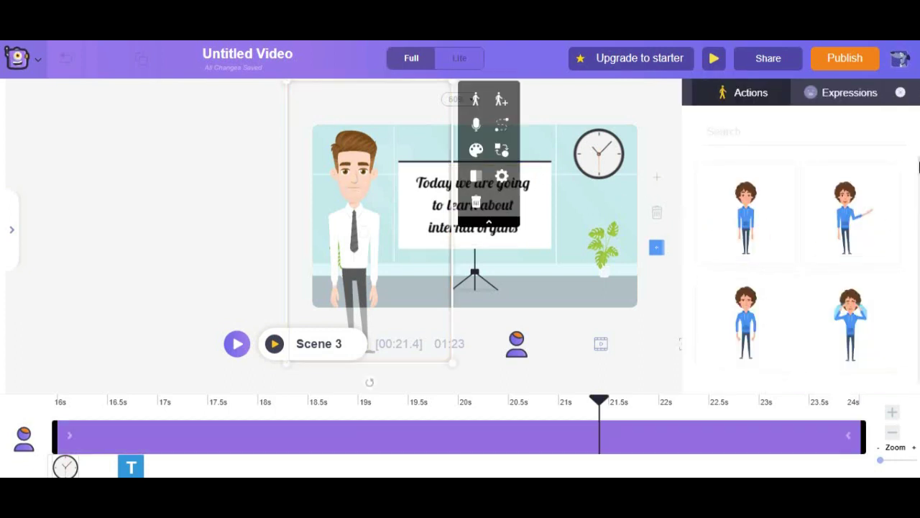
{"action": "scroll", "coordinate": [919, 195], "scroll_direction": "down", "scroll_amount": 5}
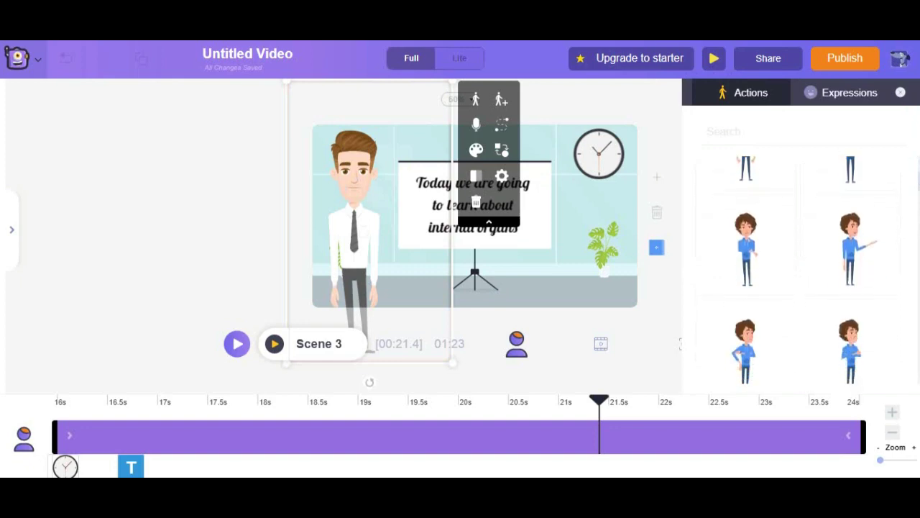
{"action": "scroll", "coordinate": [919, 194], "scroll_direction": "down", "scroll_amount": 3}
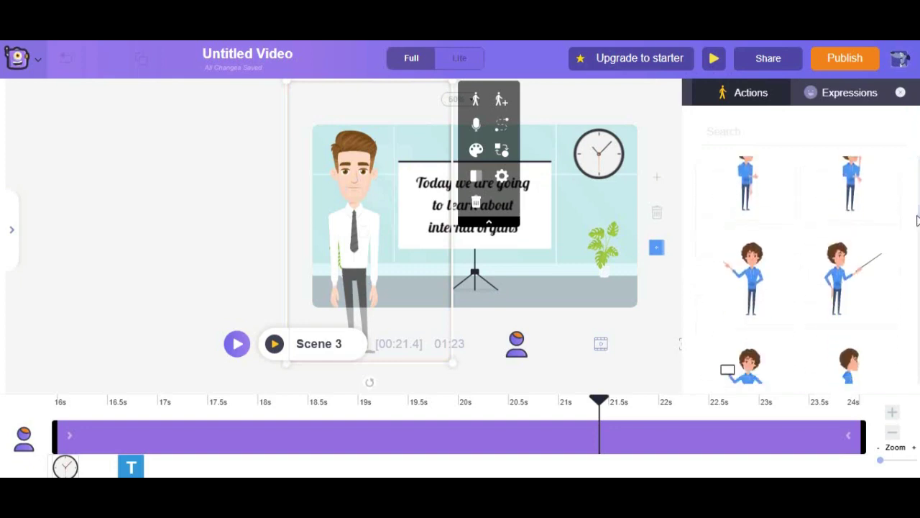
{"action": "left_click", "coordinate": [828, 298]}
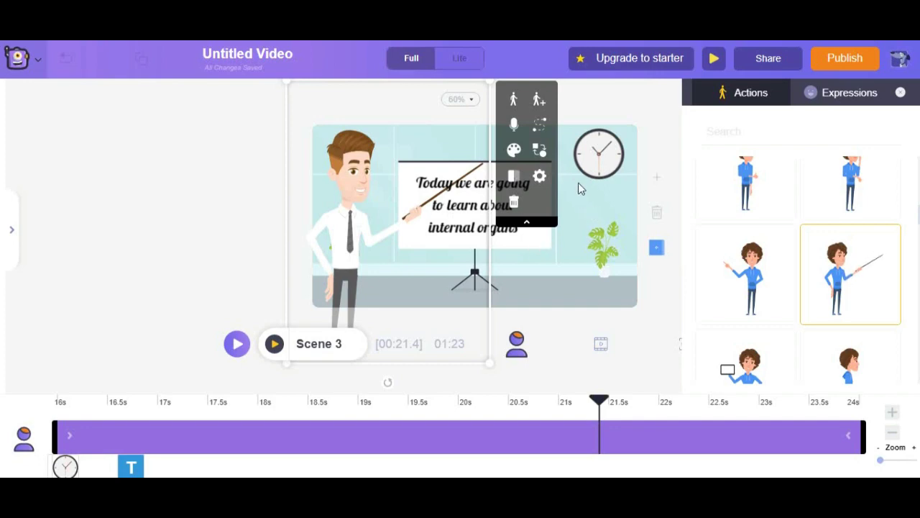
{"action": "left_click", "coordinate": [573, 210]}
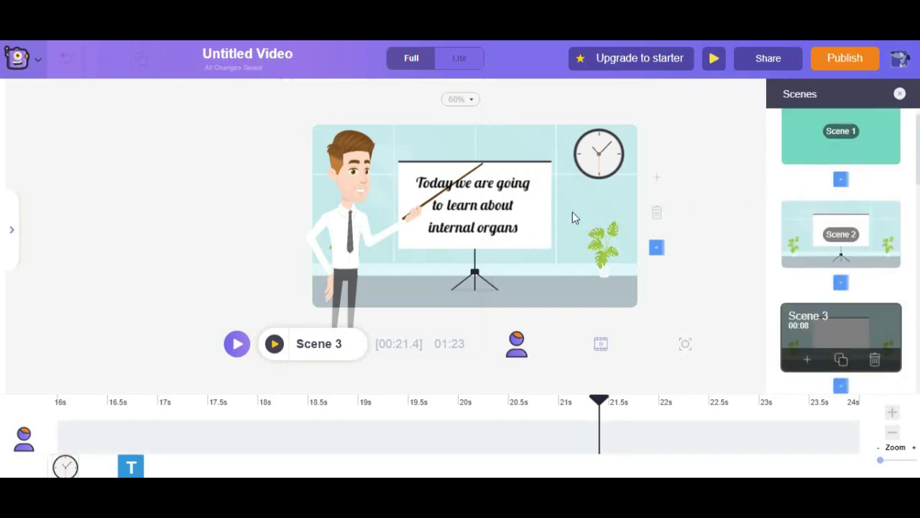
Replace the whiteboard text with 'Can you mention internal organs in the body?'.
{"action": "left_click", "coordinate": [486, 186]}
{"action": "double_click", "coordinate": [486, 186]}
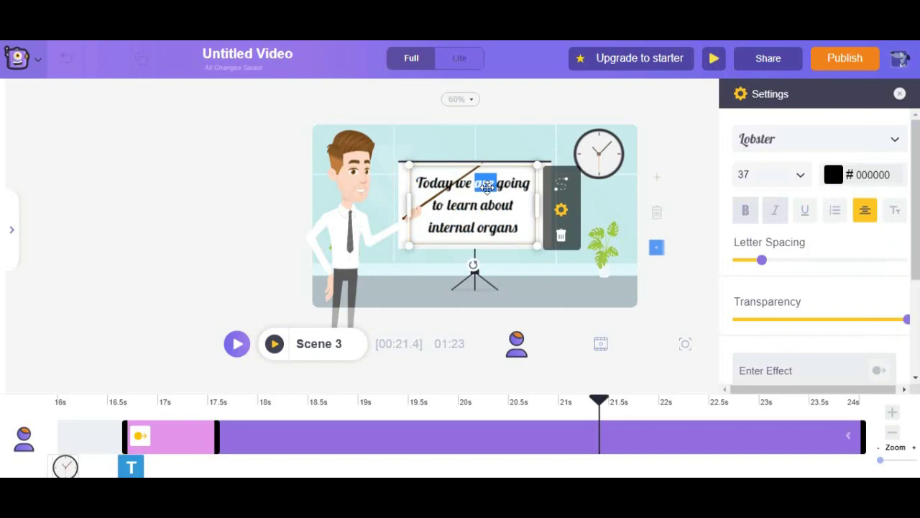
{"action": "key", "text": "ctrl+a"}
{"action": "type", "text": "Can you mention internal organs in the body"}
{"action": "type", "text": "?"}
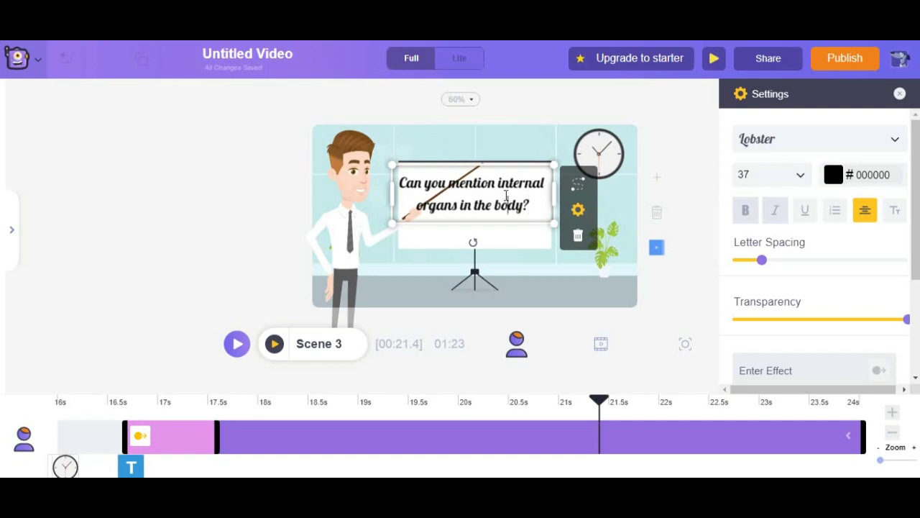
{"action": "key", "text": "ctrl+a"}
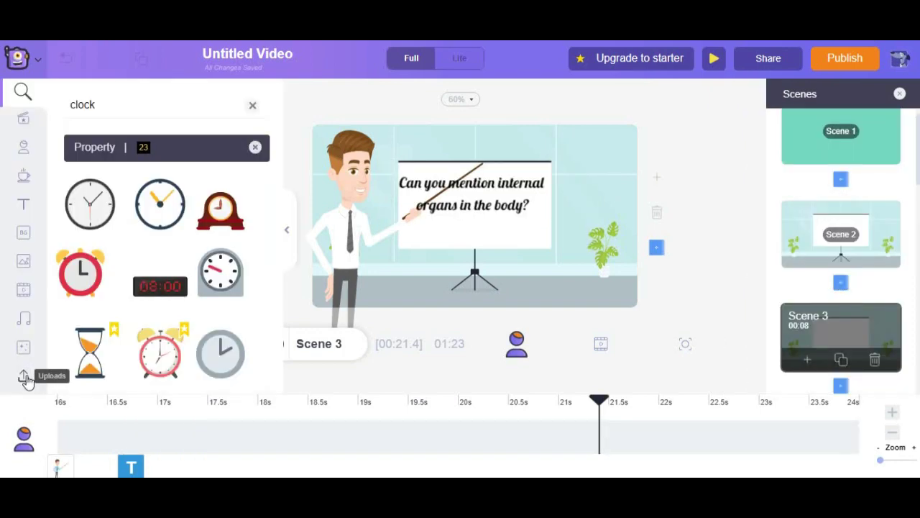
{"action": "left_click", "coordinate": [24, 379]}
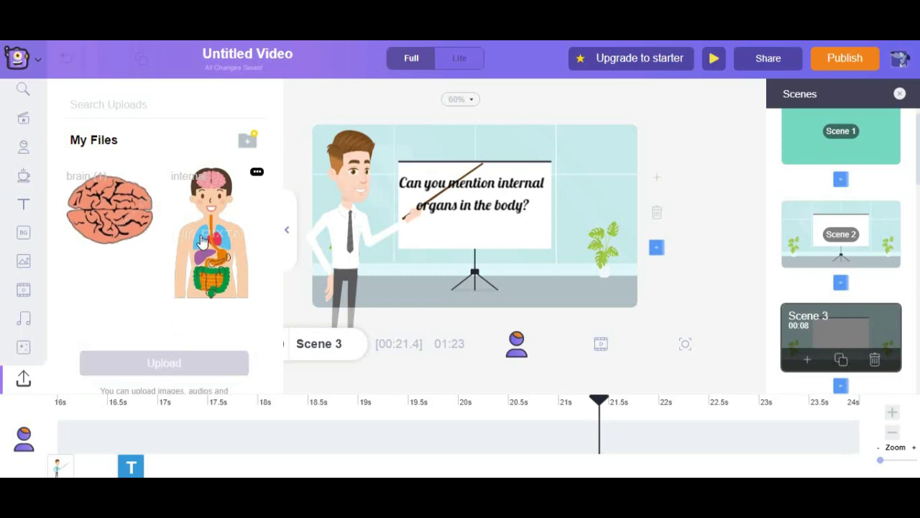
Add the internal-organs image, shrink it and place it right of the whiteboard.
{"action": "left_click", "coordinate": [207, 237]}
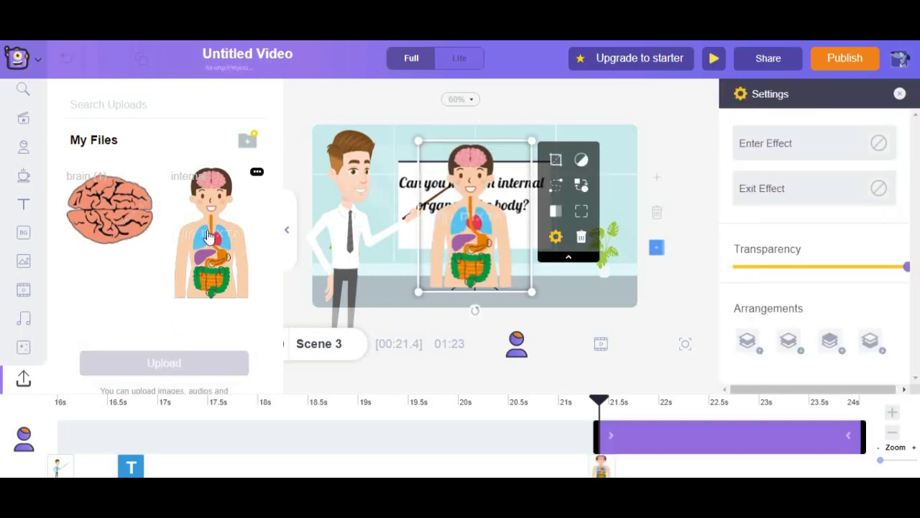
{"action": "left_click_drag", "start_coordinate": [515, 168], "coordinate": [617, 161]}
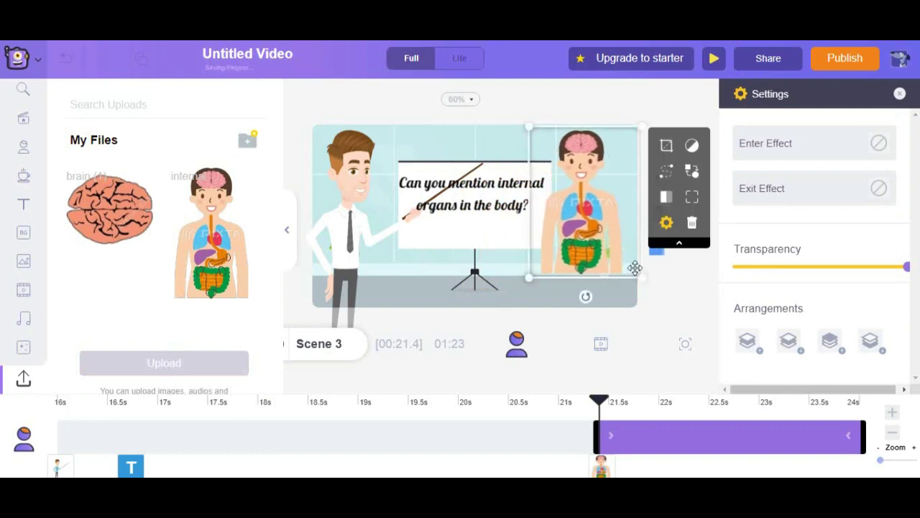
{"action": "left_click_drag", "start_coordinate": [641, 278], "coordinate": [615, 232]}
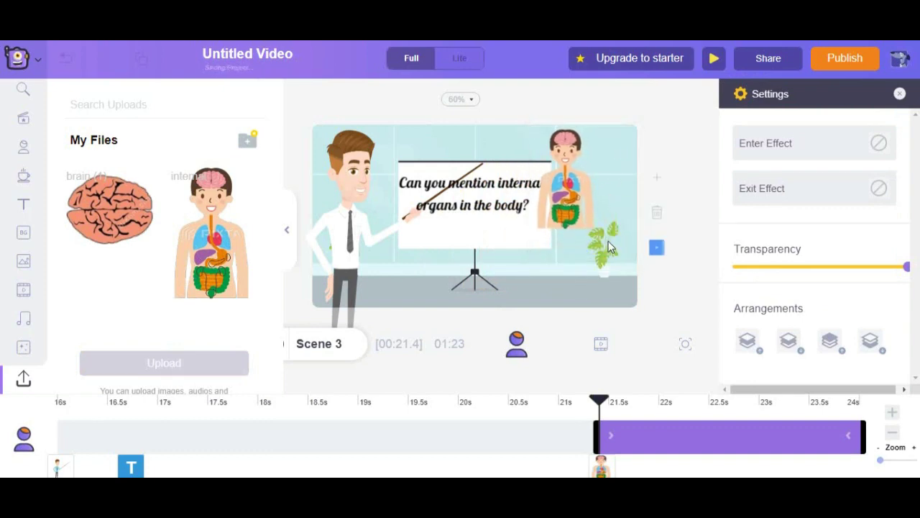
{"action": "left_click_drag", "start_coordinate": [585, 191], "coordinate": [605, 208]}
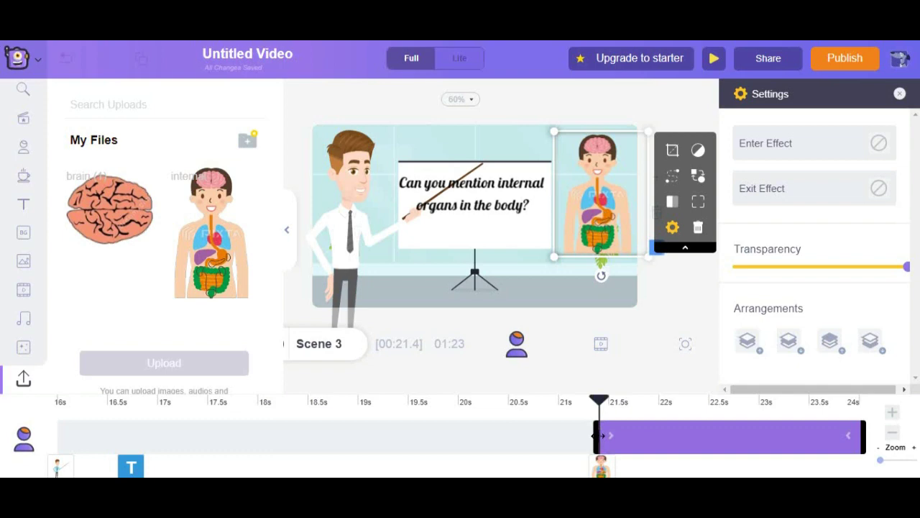
Make the organs image appear from about 18.4s with a POP CENTER entrance.
{"action": "left_click_drag", "start_coordinate": [589, 435], "coordinate": [77, 410]}
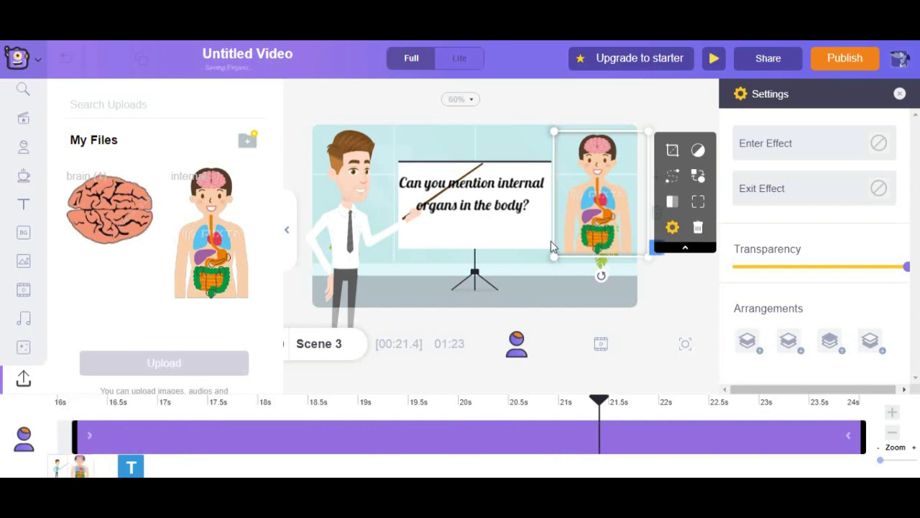
{"action": "left_click", "coordinate": [90, 444]}
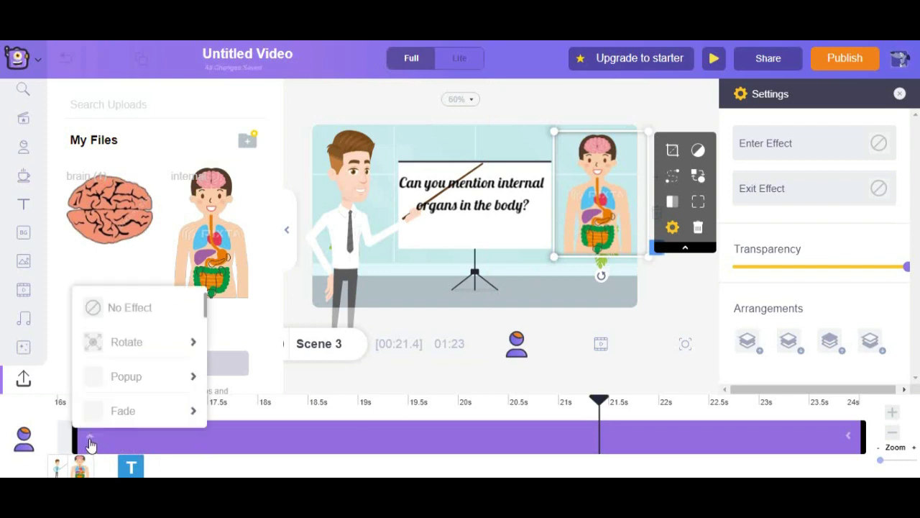
{"action": "mouse_move", "coordinate": [124, 386]}
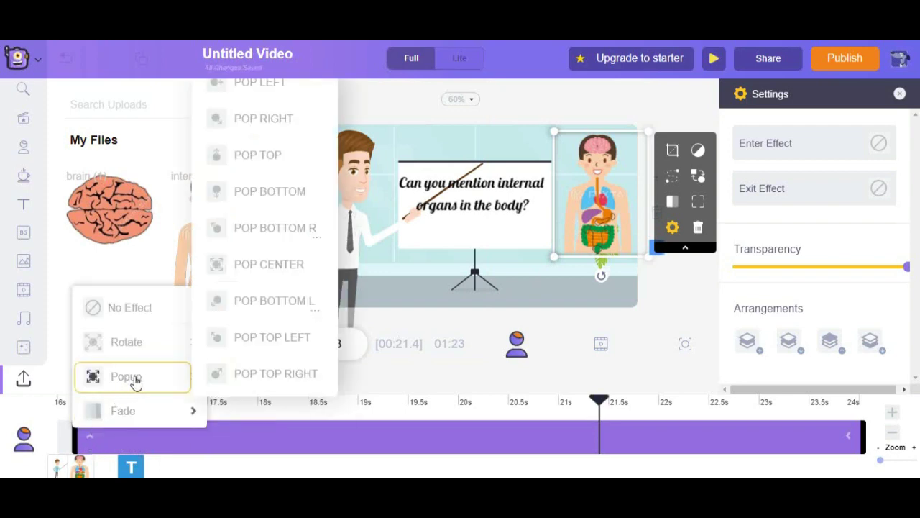
{"action": "left_click", "coordinate": [269, 264]}
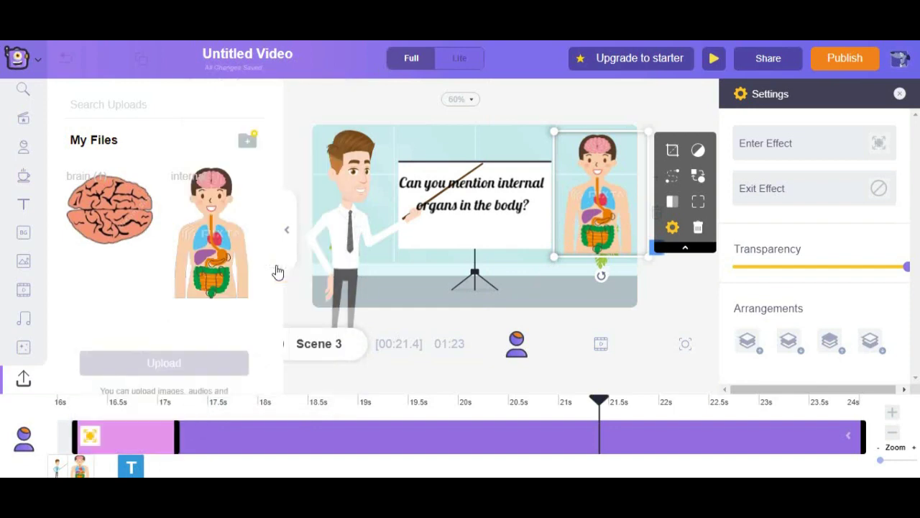
Deselect the image and preview Scene 3 playing.
{"action": "left_click", "coordinate": [288, 266]}
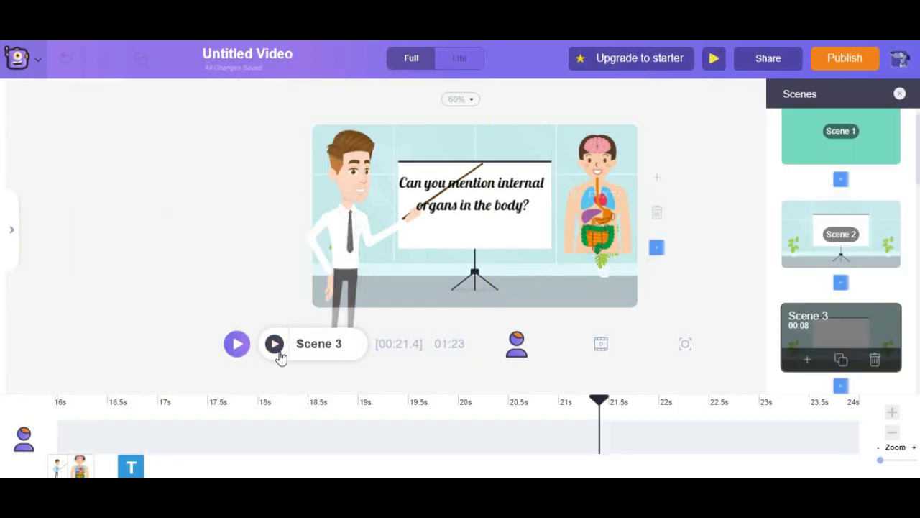
{"action": "left_click", "coordinate": [274, 344]}
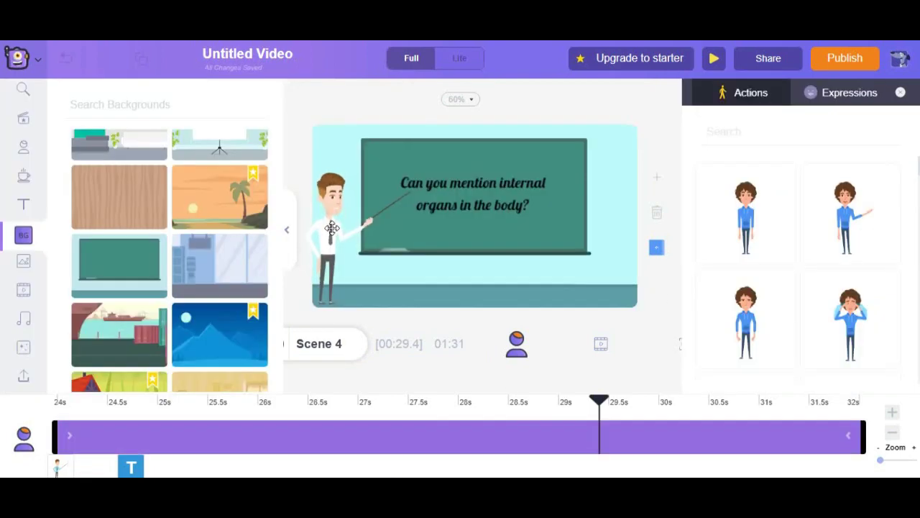
Switch Scene 4's presenter to a side-facing walking pose and move him to the canvas's left edge.
{"action": "left_click", "coordinate": [335, 214]}
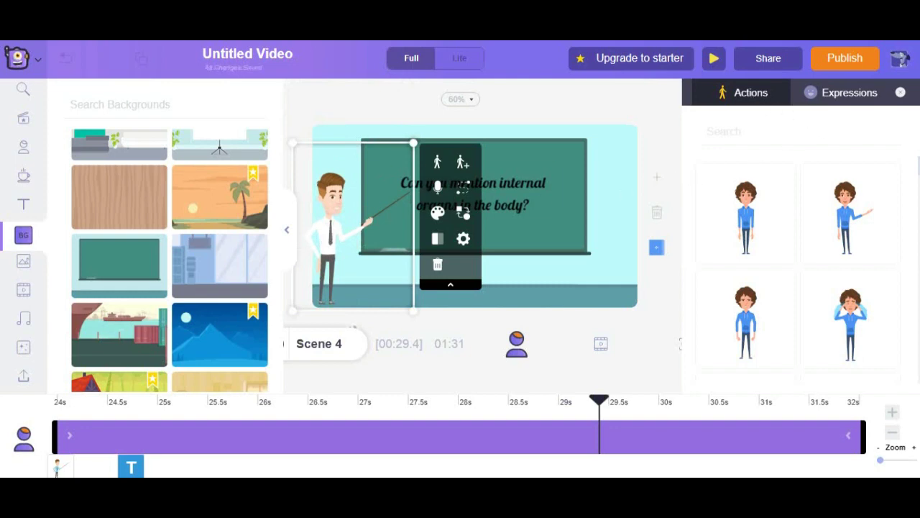
{"action": "scroll", "coordinate": [798, 274], "scroll_direction": "down", "scroll_amount": 2}
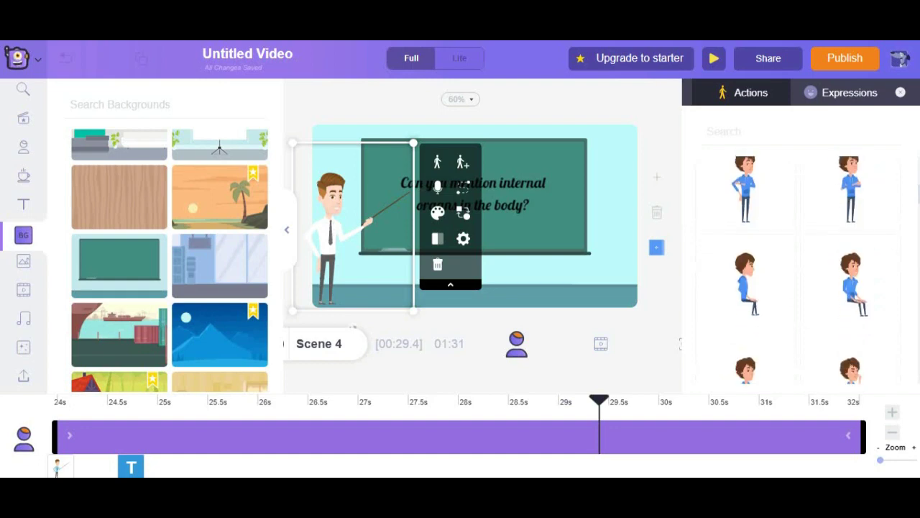
{"action": "scroll", "coordinate": [797, 273], "scroll_direction": "down", "scroll_amount": 2}
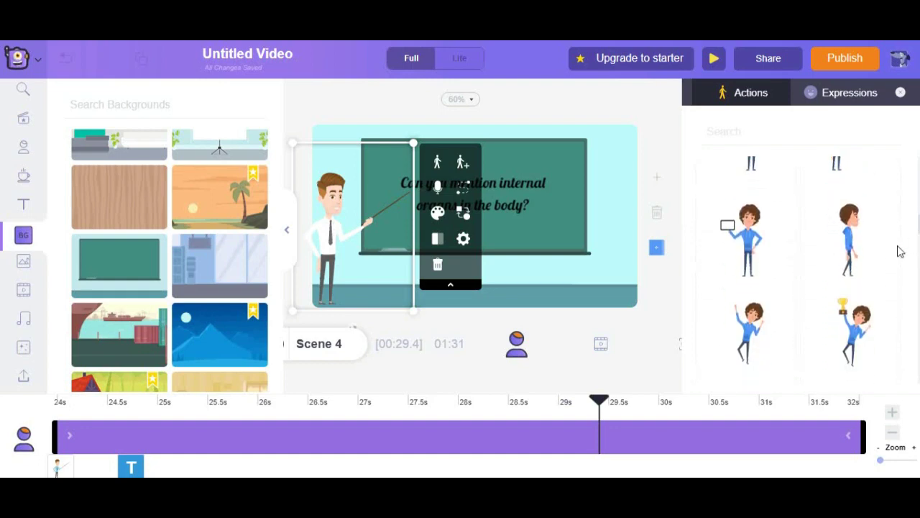
{"action": "left_click", "coordinate": [851, 230]}
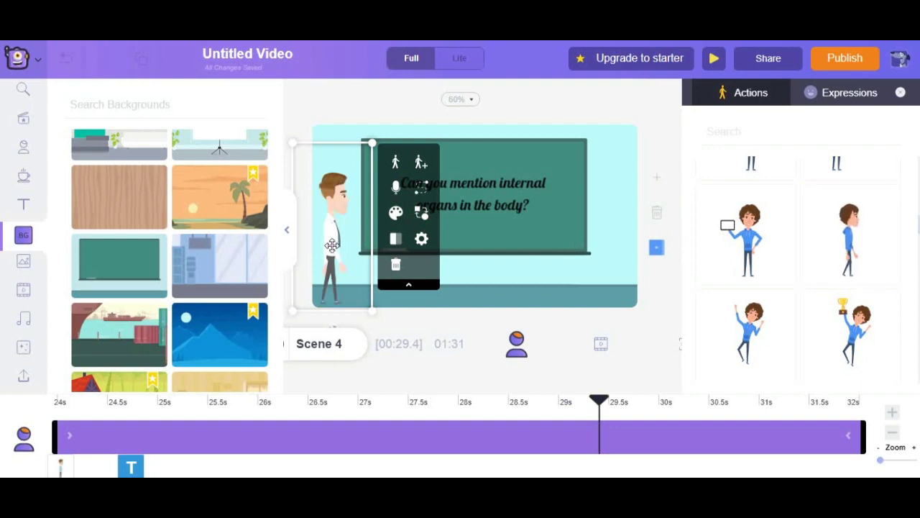
{"action": "left_click_drag", "start_coordinate": [332, 244], "coordinate": [287, 233]}
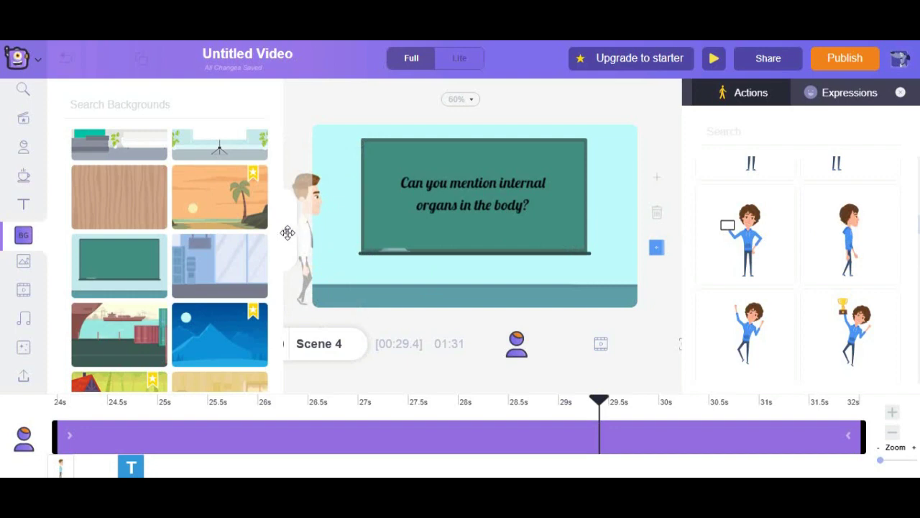
{"action": "left_click", "coordinate": [287, 232]}
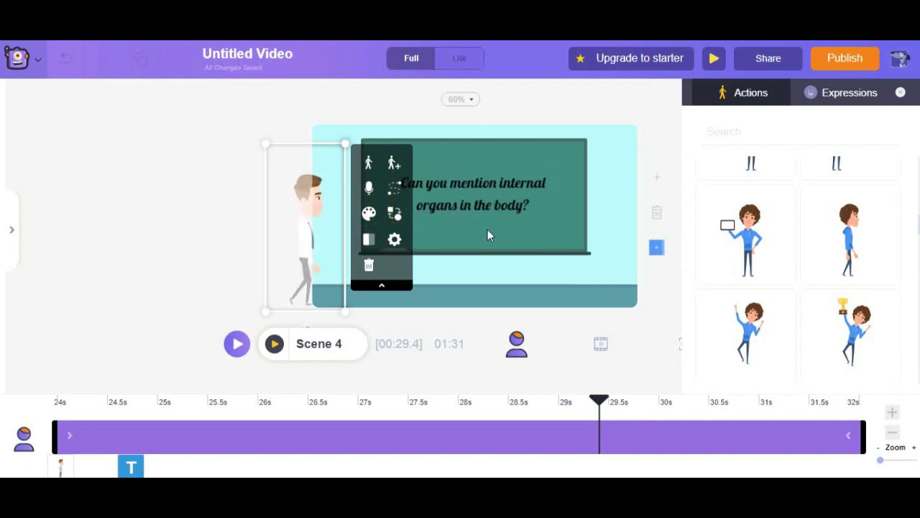
Add a stick-pointing action after the walk so the presenter walks to the chalkboard, then points.
{"action": "left_click", "coordinate": [392, 165]}
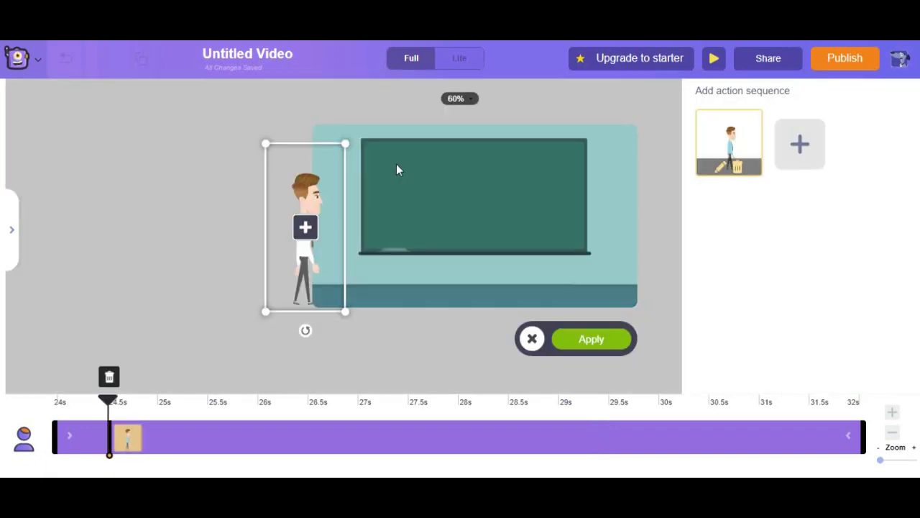
{"action": "left_click", "coordinate": [802, 146]}
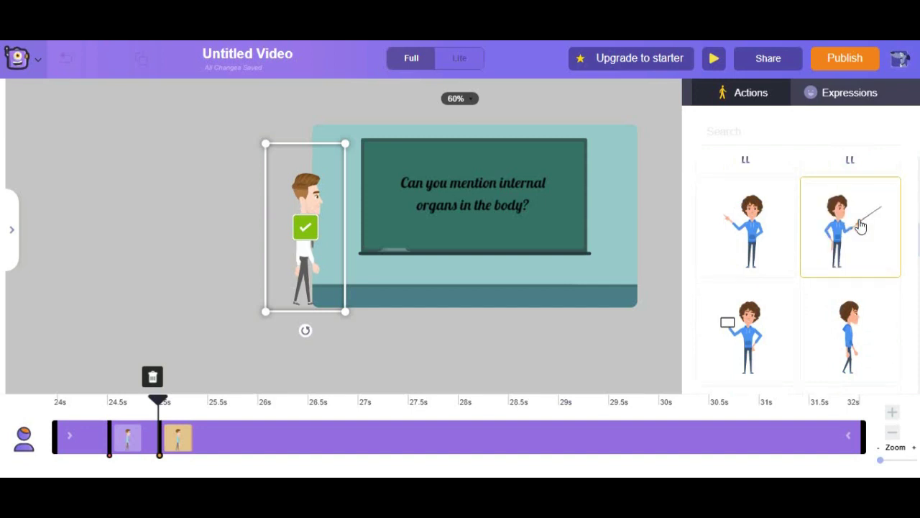
{"action": "left_click", "coordinate": [860, 227]}
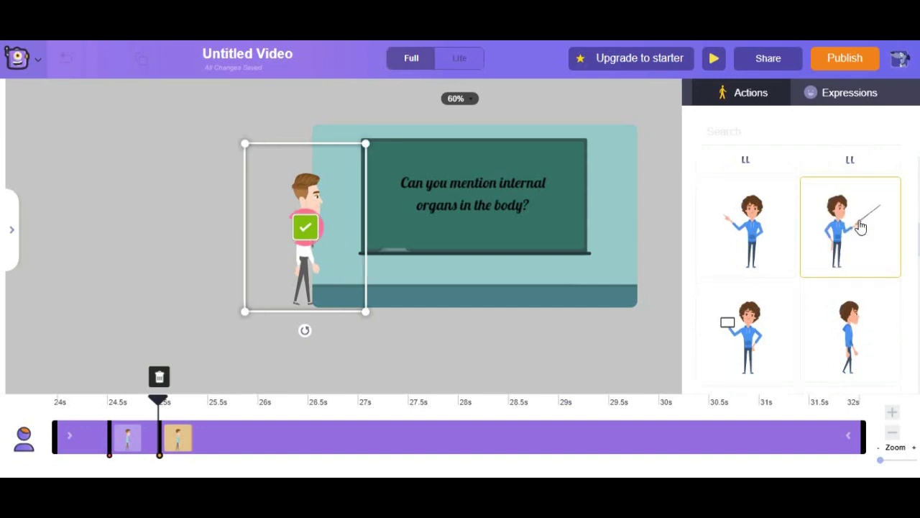
{"action": "left_click", "coordinate": [308, 234]}
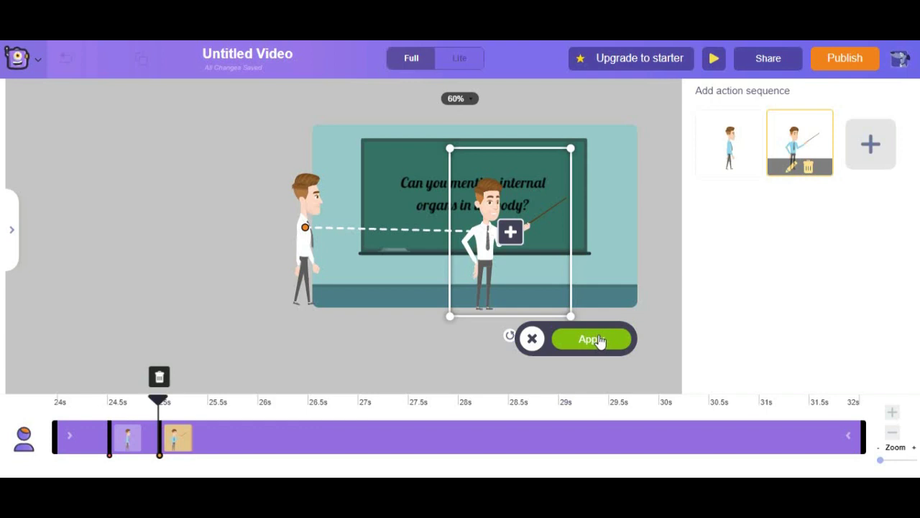
{"action": "left_click", "coordinate": [590, 339]}
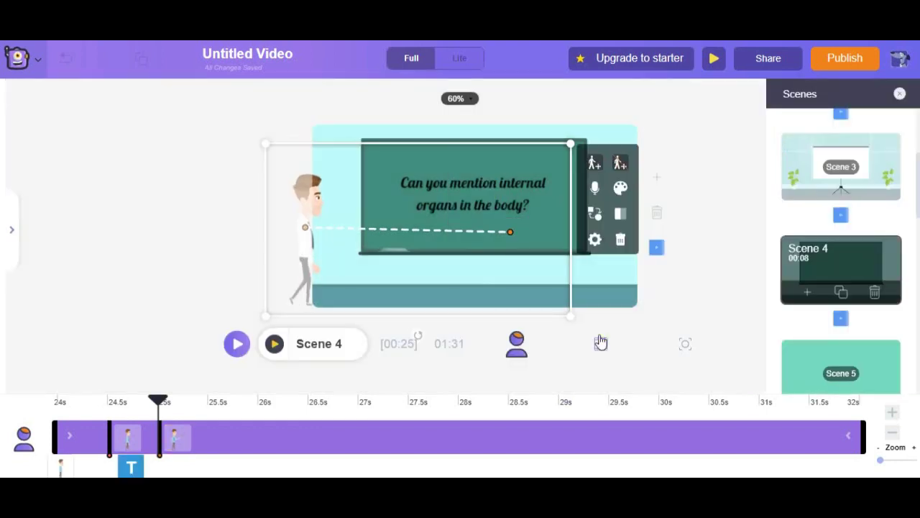
{"action": "left_click", "coordinate": [179, 440]}
{"action": "left_click", "coordinate": [288, 343]}
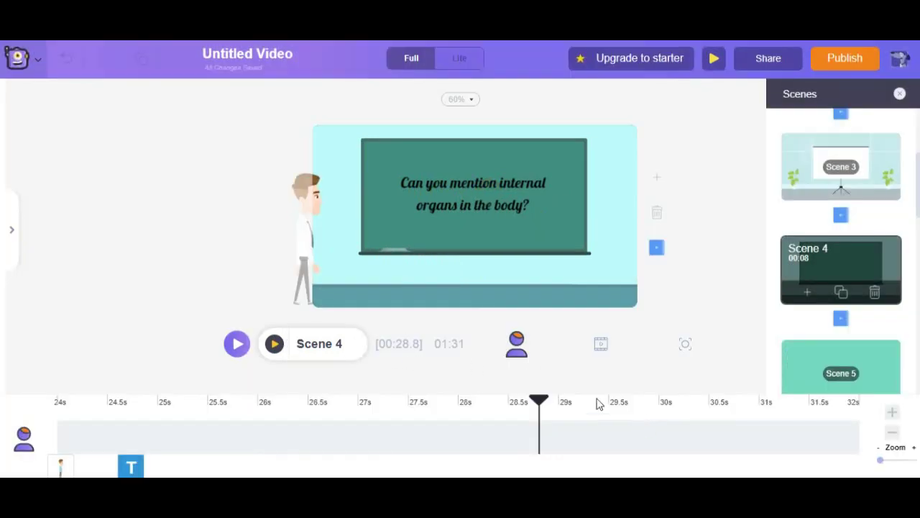
Change the chalkboard text to 'This is brain' and move it to the board's upper right.
{"action": "double_click", "coordinate": [457, 201]}
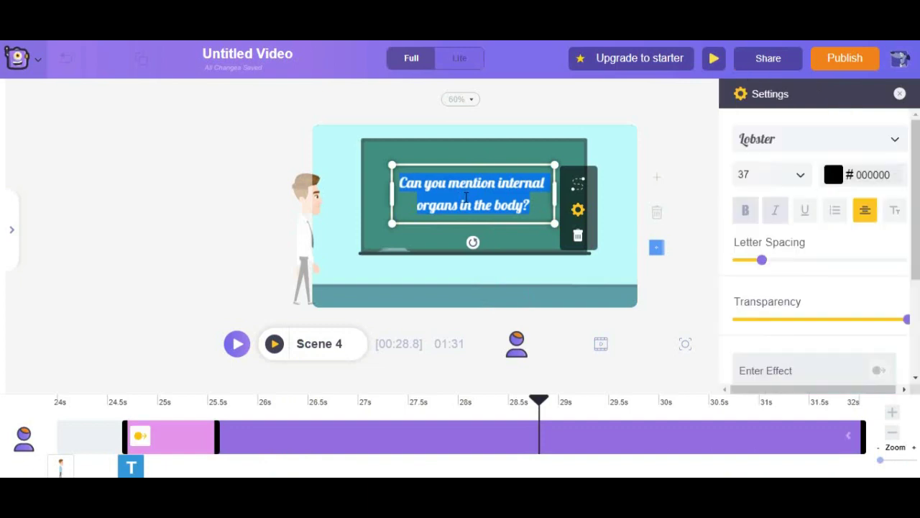
{"action": "type", "text": "This"}
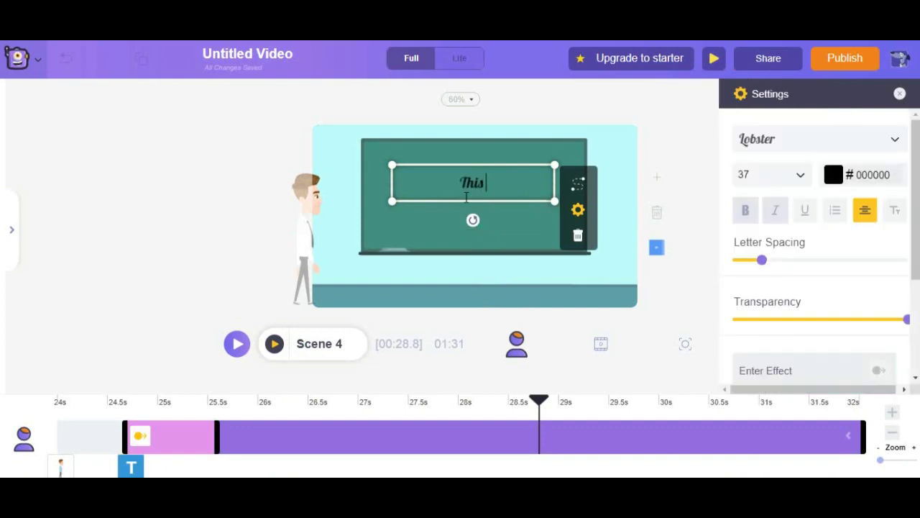
{"action": "type", "text": " is brain"}
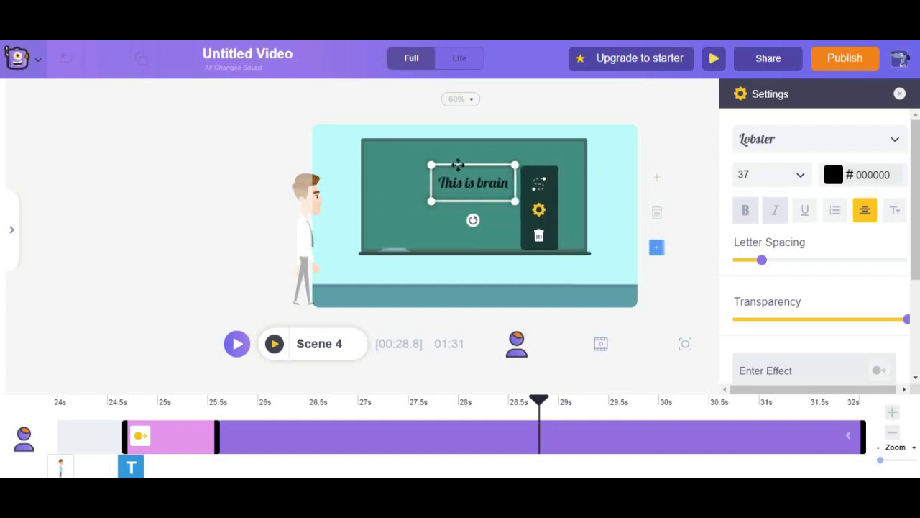
{"action": "left_click", "coordinate": [506, 161]}
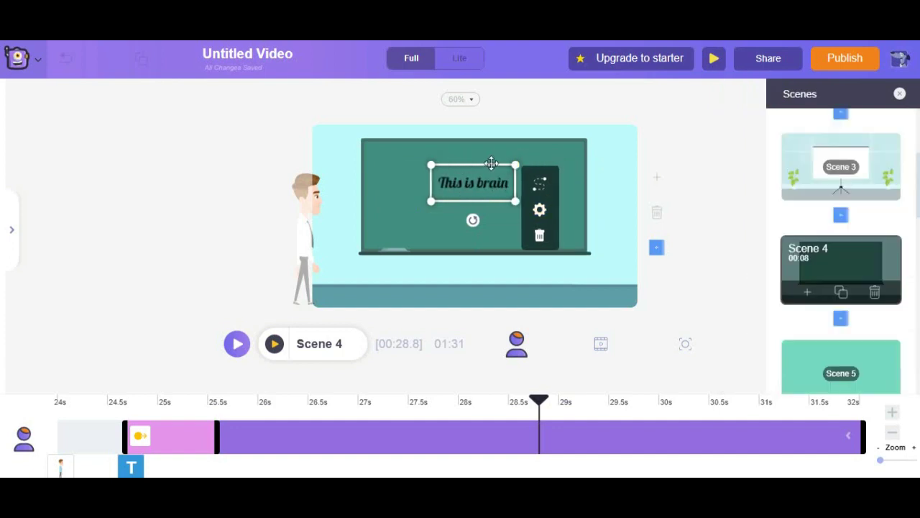
{"action": "left_click_drag", "start_coordinate": [485, 161], "coordinate": [558, 141]}
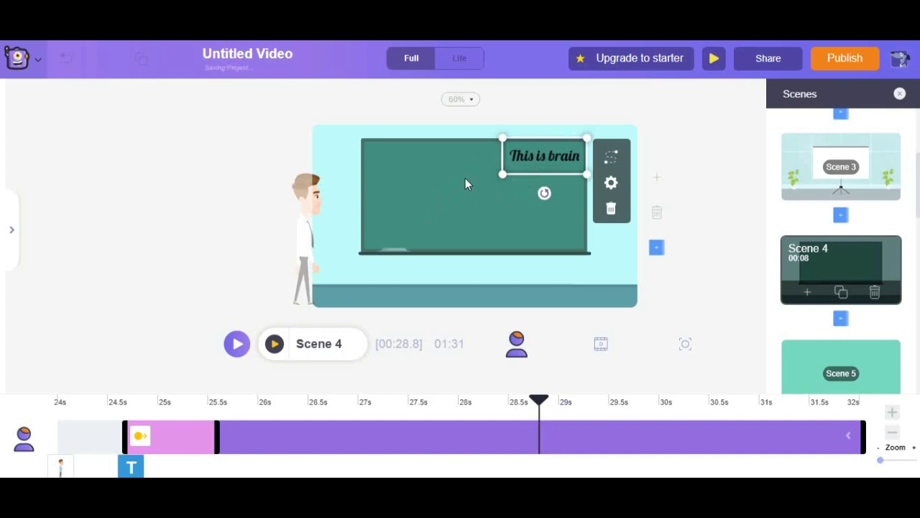
{"action": "left_click", "coordinate": [14, 235]}
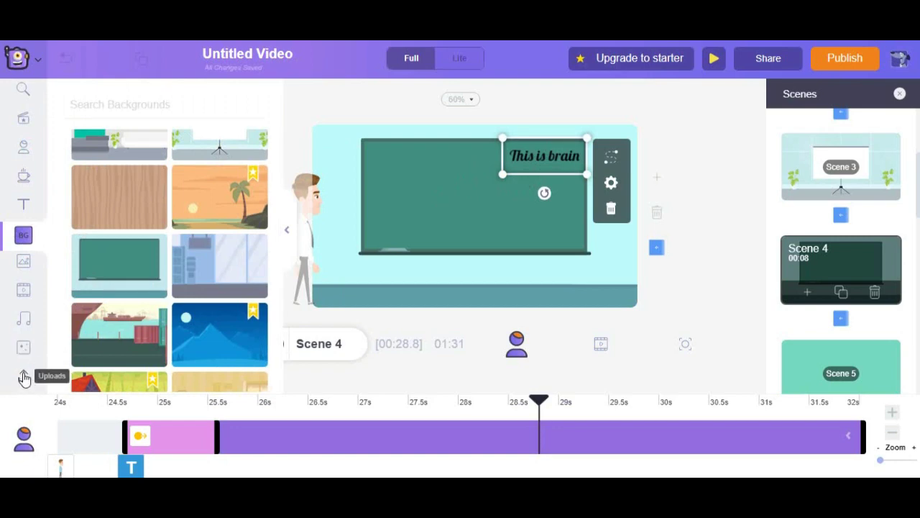
Place the uploaded brain image on the chalkboard below the text, appearing from 27.8s.
{"action": "left_click", "coordinate": [24, 379]}
{"action": "left_click", "coordinate": [109, 208]}
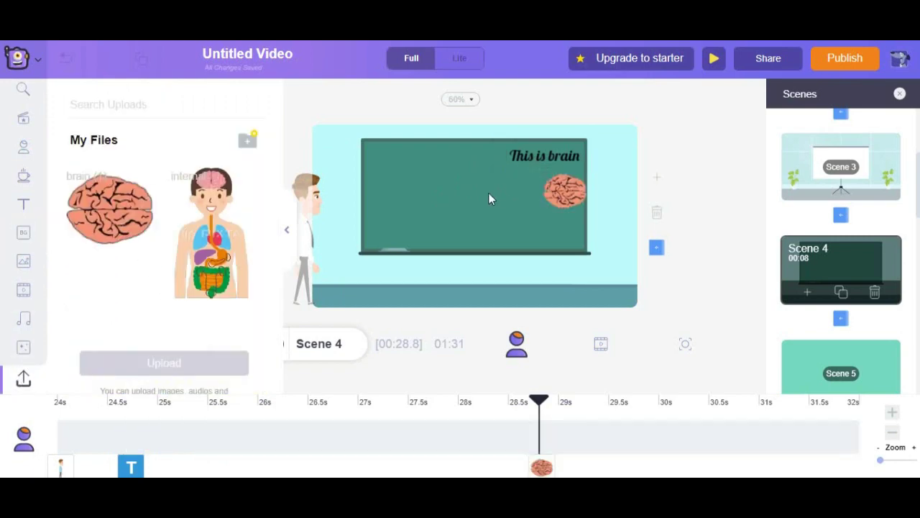
{"action": "left_click_drag", "start_coordinate": [572, 189], "coordinate": [562, 184]}
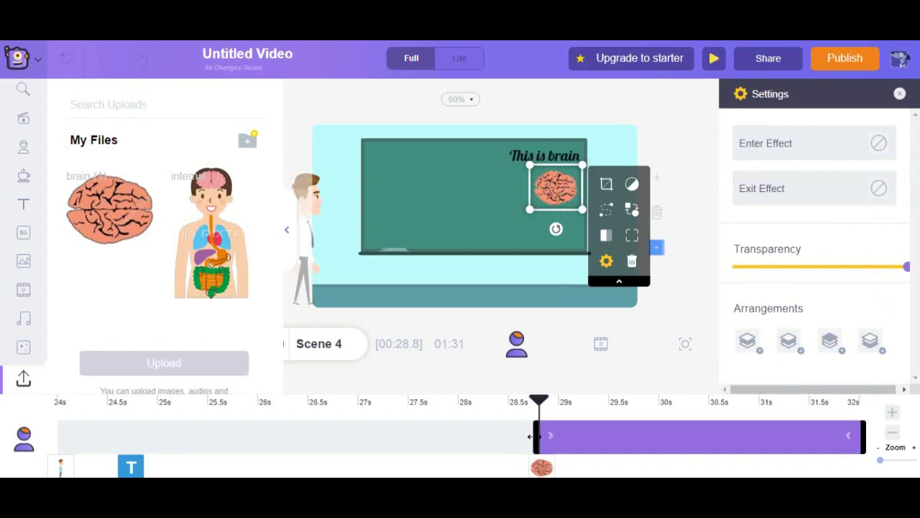
{"action": "left_click_drag", "start_coordinate": [532, 436], "coordinate": [117, 434]}
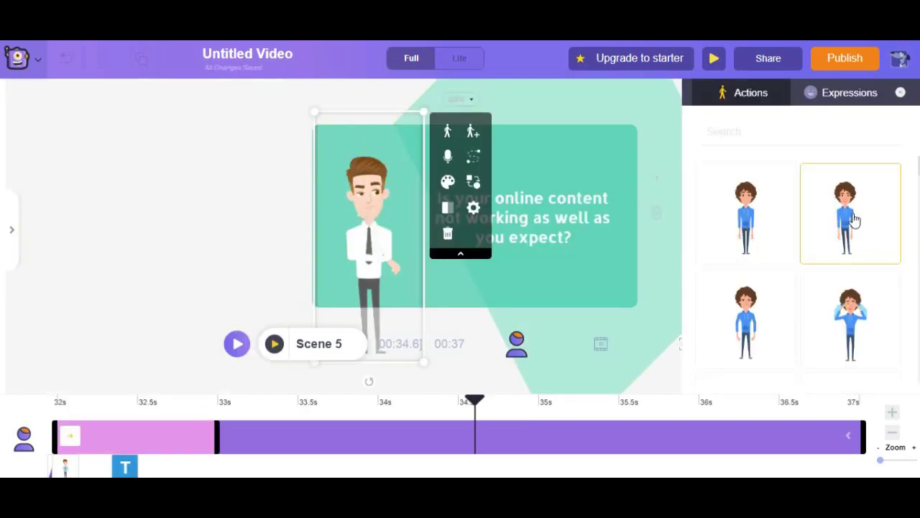
Give Scene 5's man a pose pointing toward the text and the Happy expression.
{"action": "left_click", "coordinate": [854, 217]}
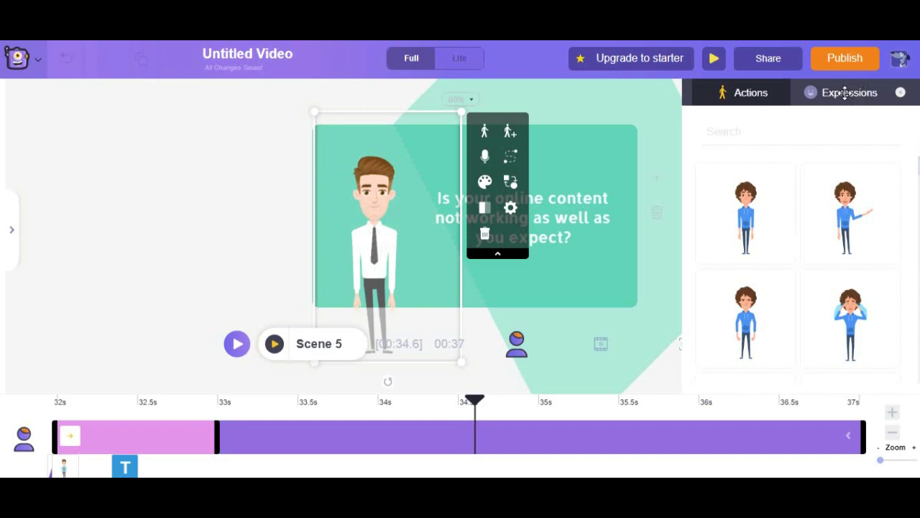
{"action": "left_click", "coordinate": [842, 99]}
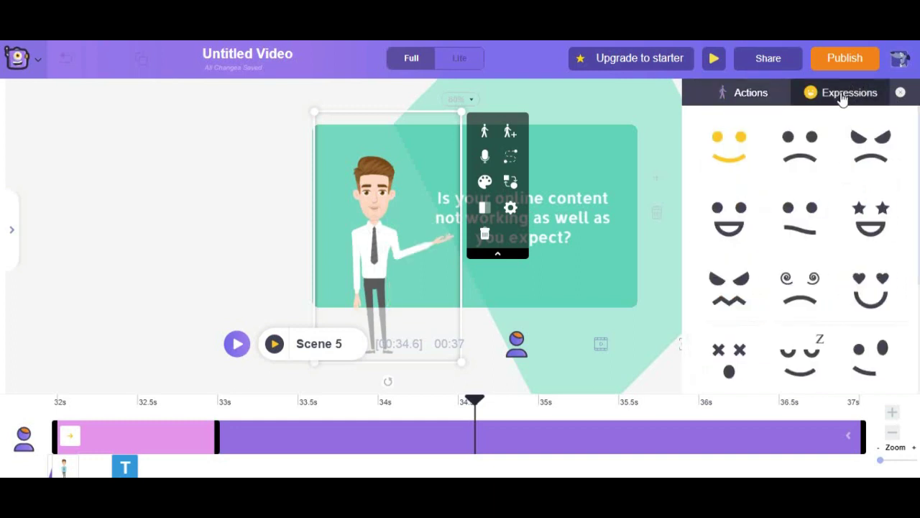
{"action": "left_click", "coordinate": [726, 214]}
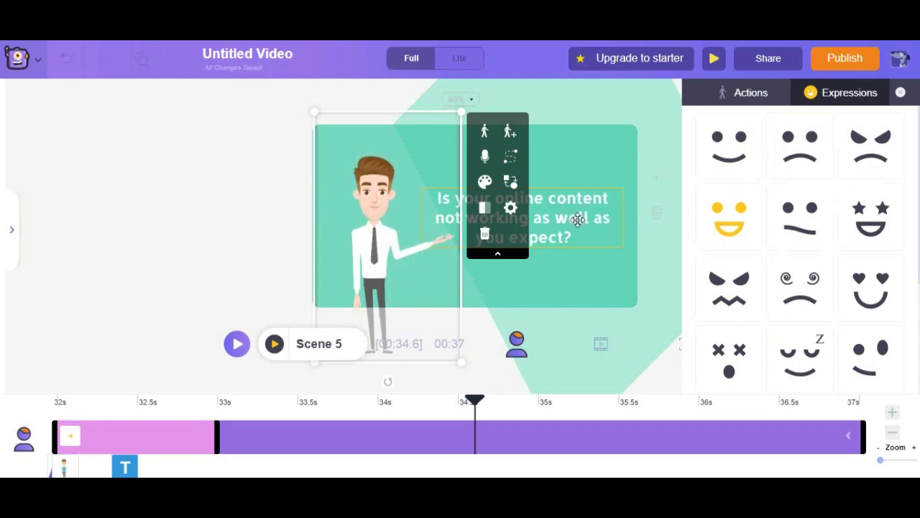
Add a question mark so the text reads 'Do you have any questions?', then preview Scene 5.
{"action": "double_click", "coordinate": [564, 218]}
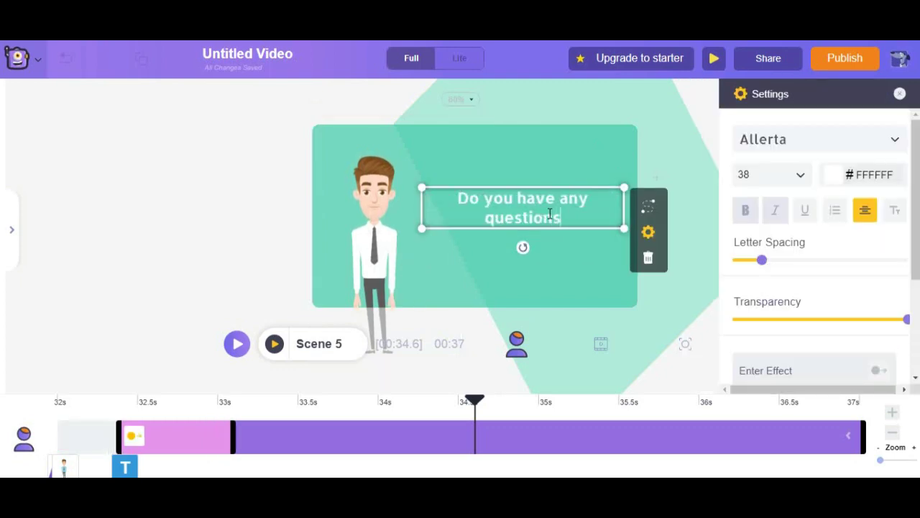
{"action": "type", "text": "?"}
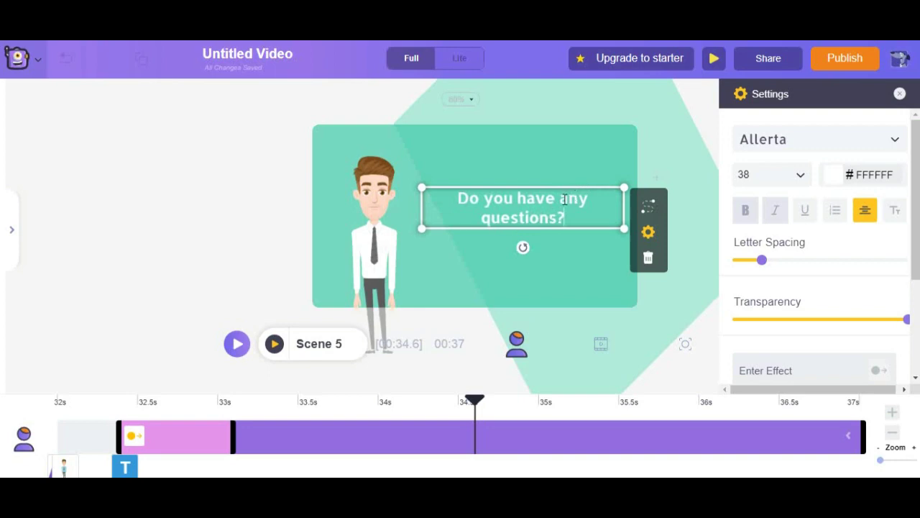
{"action": "left_click", "coordinate": [431, 266]}
{"action": "left_click", "coordinate": [274, 344]}
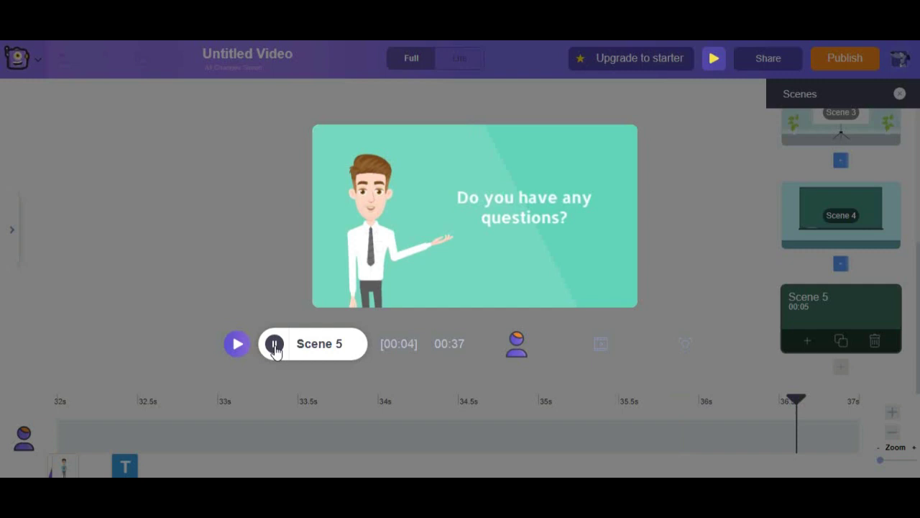
Play the full 01:02 video through, starting from Scene 1.
{"action": "left_click", "coordinate": [237, 344]}
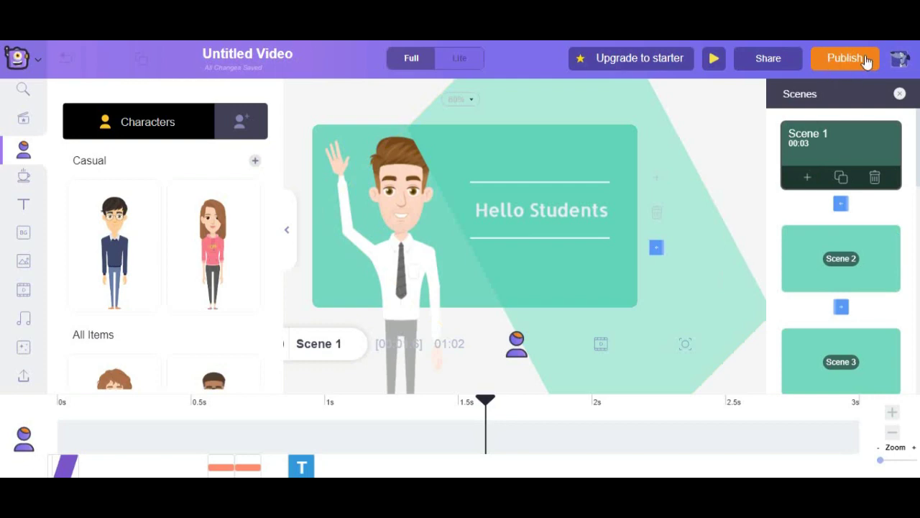
Check the Download Video settings, then return to the list of publish options.
{"action": "left_click", "coordinate": [833, 75]}
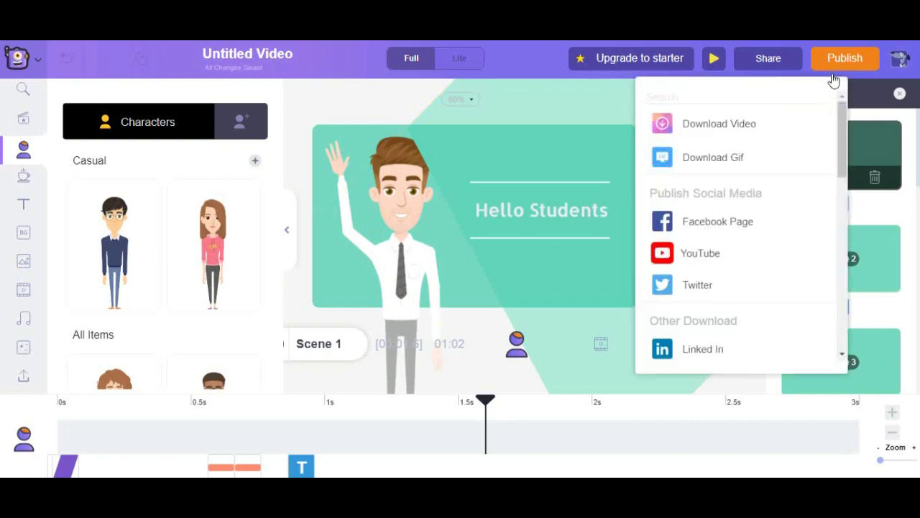
{"action": "left_click", "coordinate": [754, 125]}
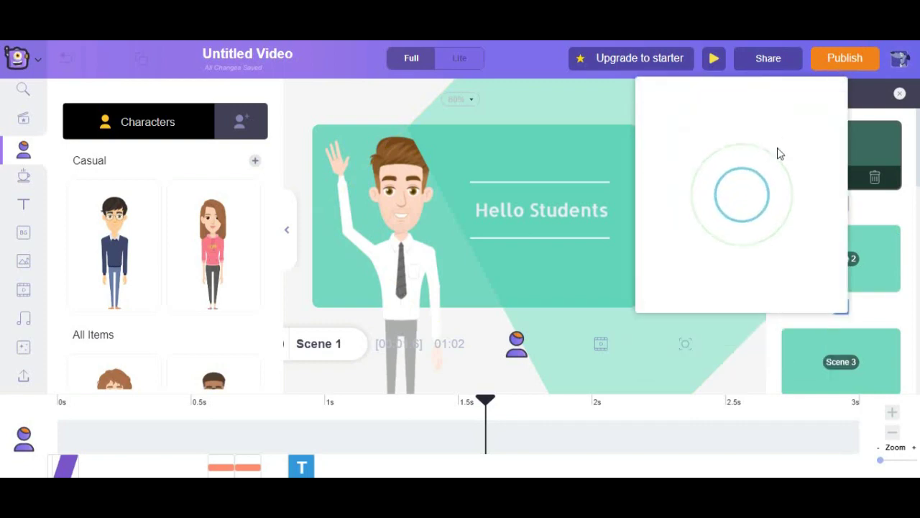
{"action": "left_click", "coordinate": [833, 64]}
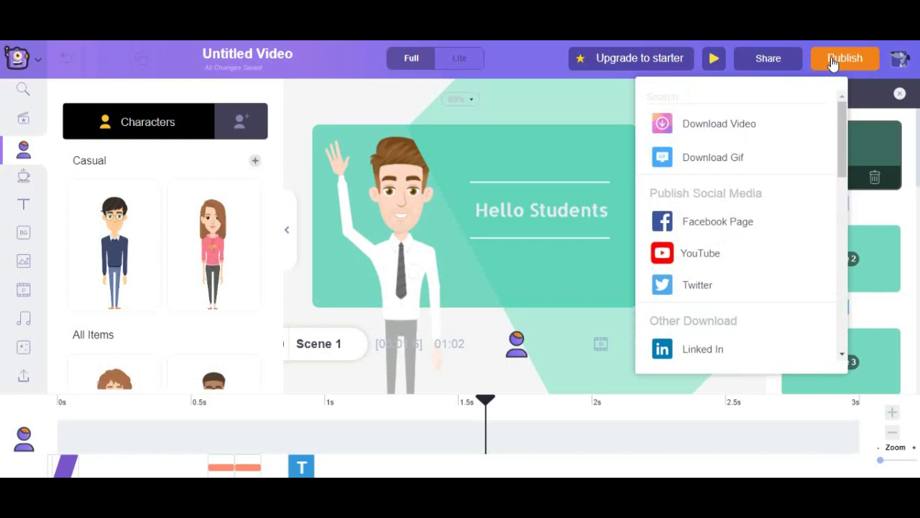